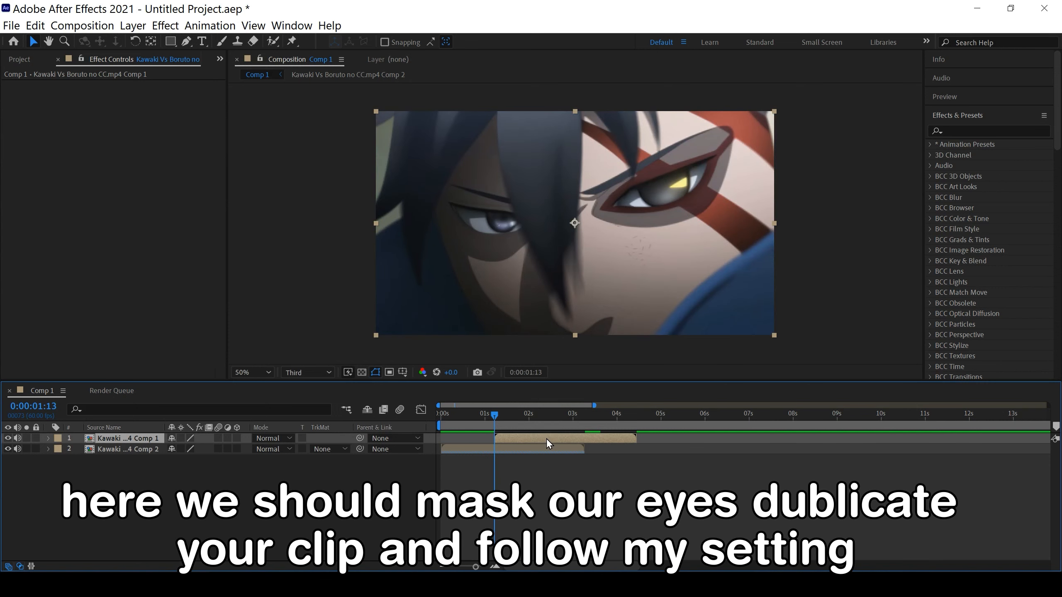
Step: Duplicate the Kawaki Comp 1 clip that starts at 0:00:01:13 and select the upper copy
key("ctrl+d")
left_click(515, 520)
left_click(531, 438)
Step: Draw a closed Pen tool mask on the top clip layer around the character's yellow-glinted eye, following its upper and lower edges
scroll(669, 195, "up", 3)
key("h")
left_click_drag(765, 185, 481, 261)
left_click_drag(811, 179, 416, 324)
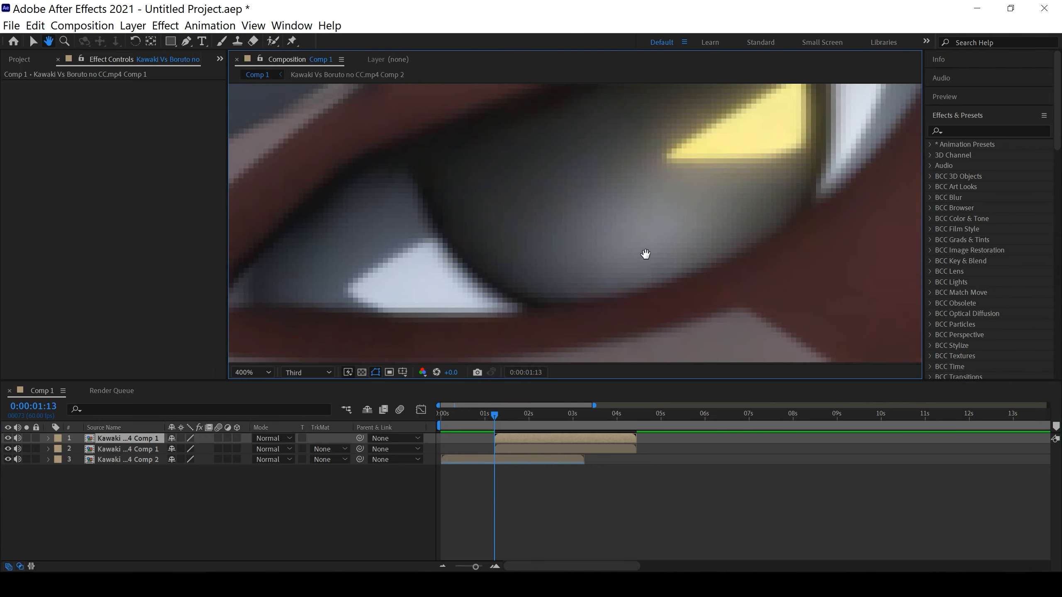
left_click_drag(642, 254, 602, 295)
scroll(626, 277, "down", 1)
left_click_drag(687, 222, 681, 240)
scroll(591, 236, "up", 1)
scroll(580, 236, "down", 1)
key("g")
left_click(373, 298)
left_click(436, 235)
left_click(746, 119)
left_click(749, 139)
left_click(743, 157)
left_click(736, 173)
left_click(720, 199)
left_click(712, 210)
left_click(706, 216)
left_click(703, 221)
left_click(700, 226)
left_click(694, 236)
left_click(678, 251)
left_click(674, 253)
left_click(649, 265)
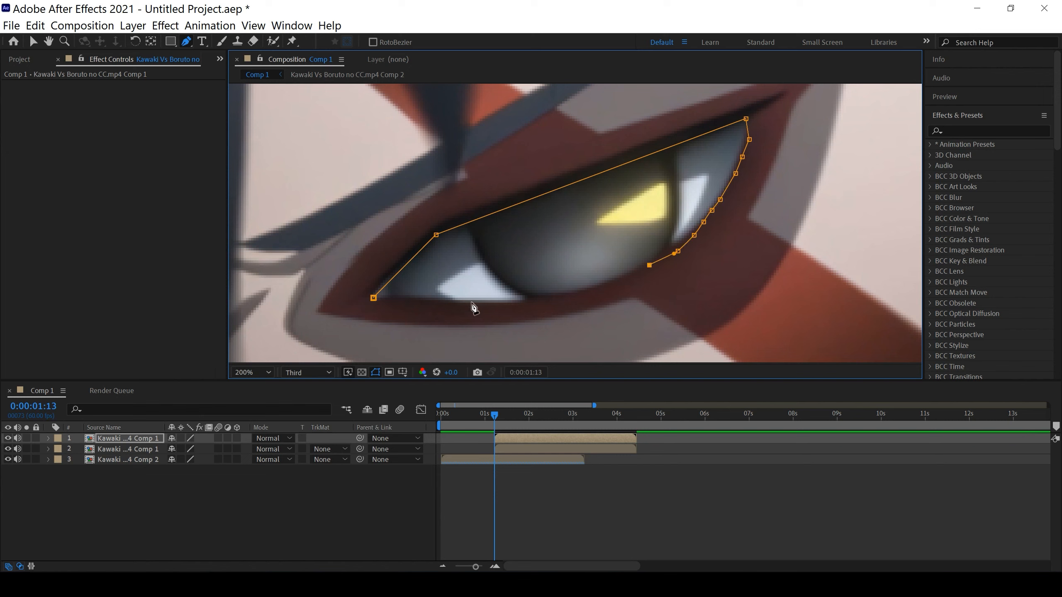
left_click_drag(475, 303, 372, 300)
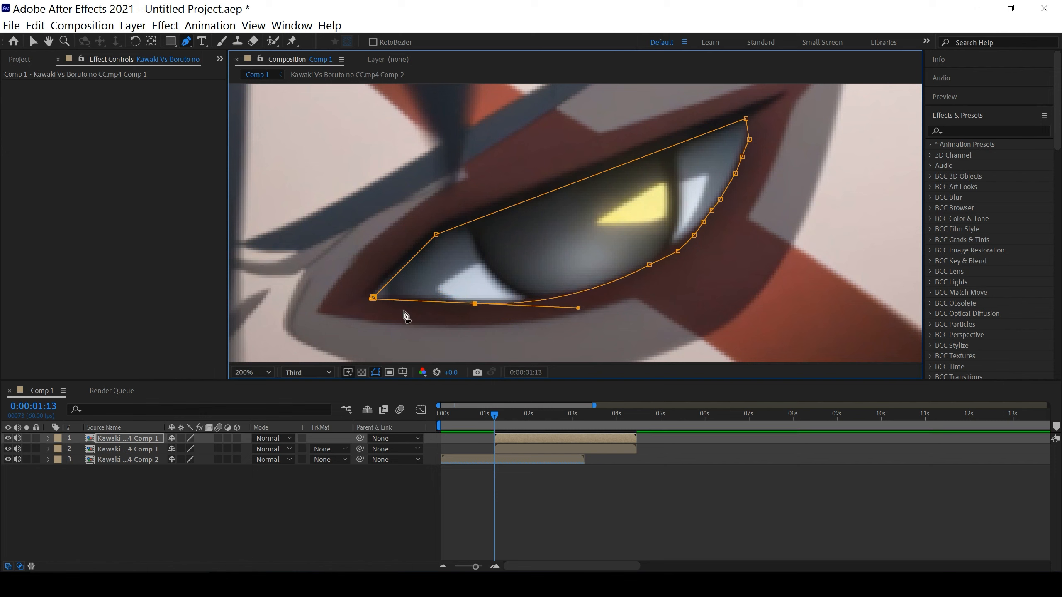
left_click(372, 299)
scroll(372, 299, "down", 2)
Step: Invert Mask 1 on the top clip layer and hide the unmasked Comp 1 copy beneath it
mouse_move(494, 416)
left_mouse_down()
mouse_move(509, 417)
mouse_move(496, 418)
left_mouse_up()
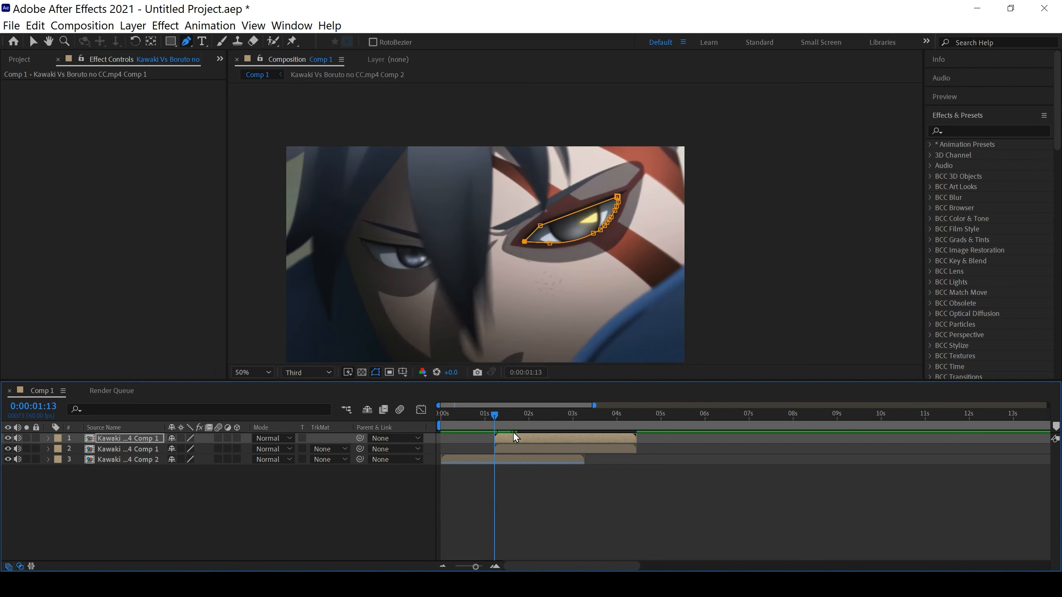
left_click(48, 438)
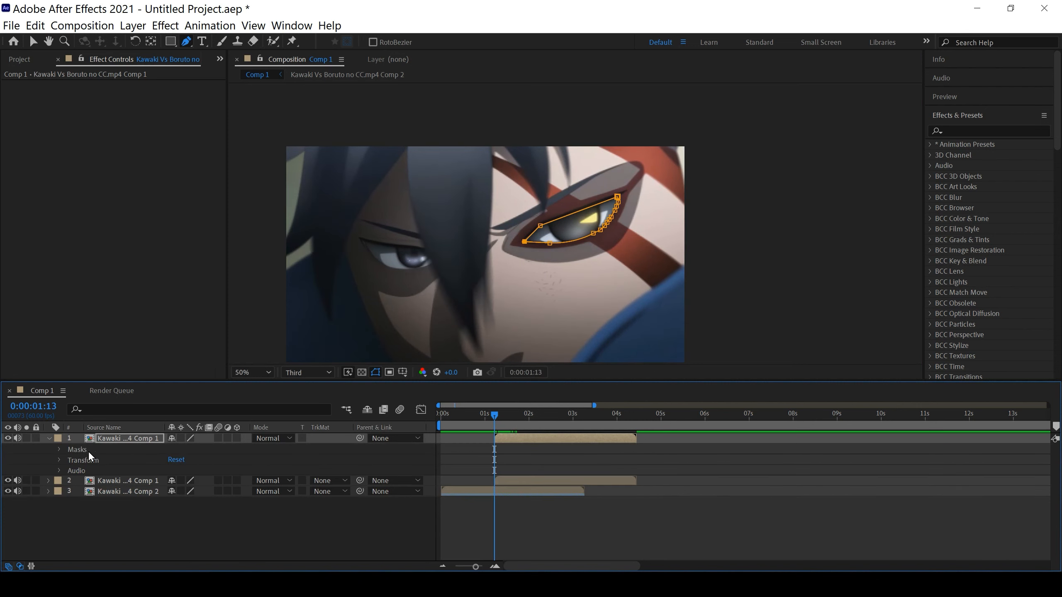
left_click(59, 449)
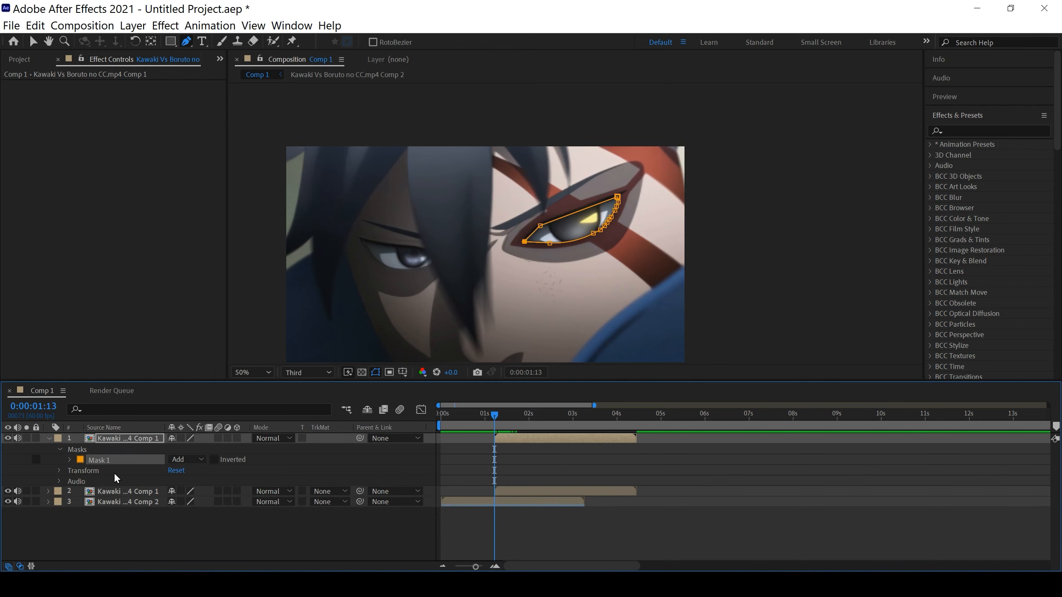
left_click(215, 460)
left_click(7, 491)
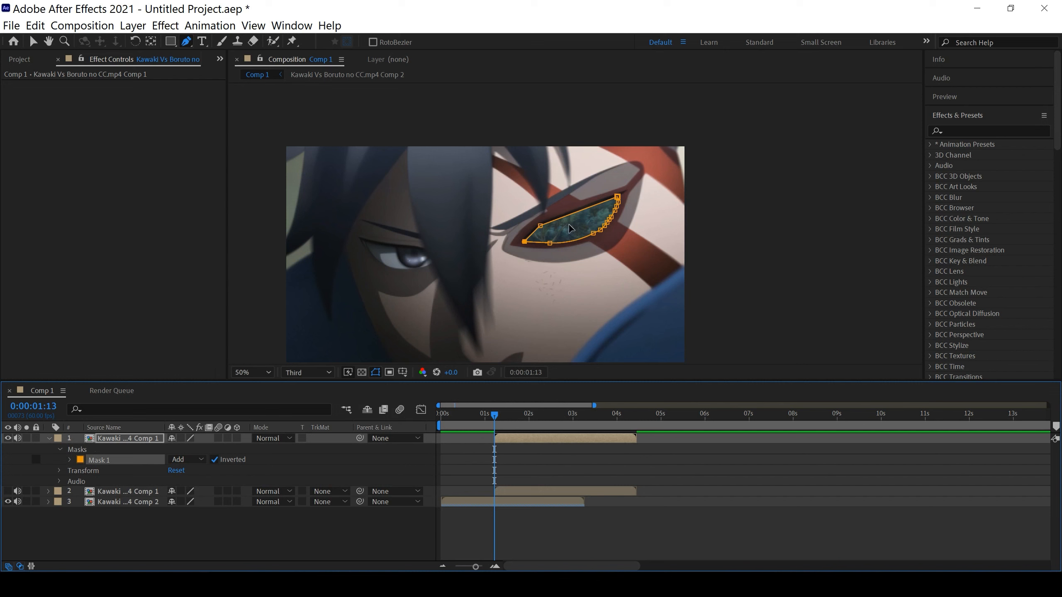
left_click(33, 42)
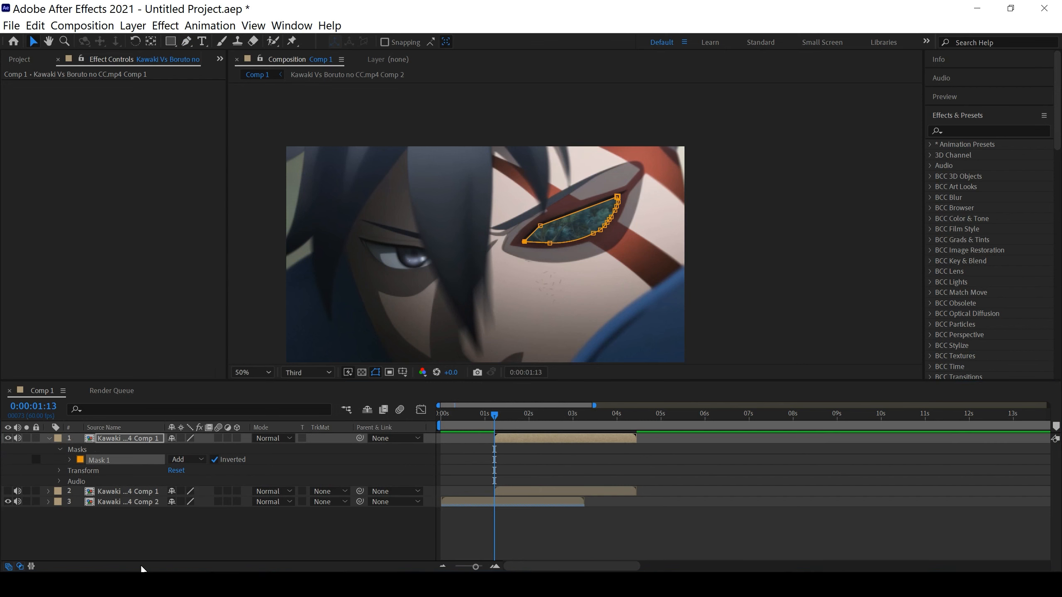
Step: Scale the masked layer up to 914% and move it so the eye opening lies over the frame
mouse_move(496, 425)
left_mouse_down()
mouse_move(546, 431)
mouse_move(442, 436)
mouse_move(489, 437)
left_mouse_up()
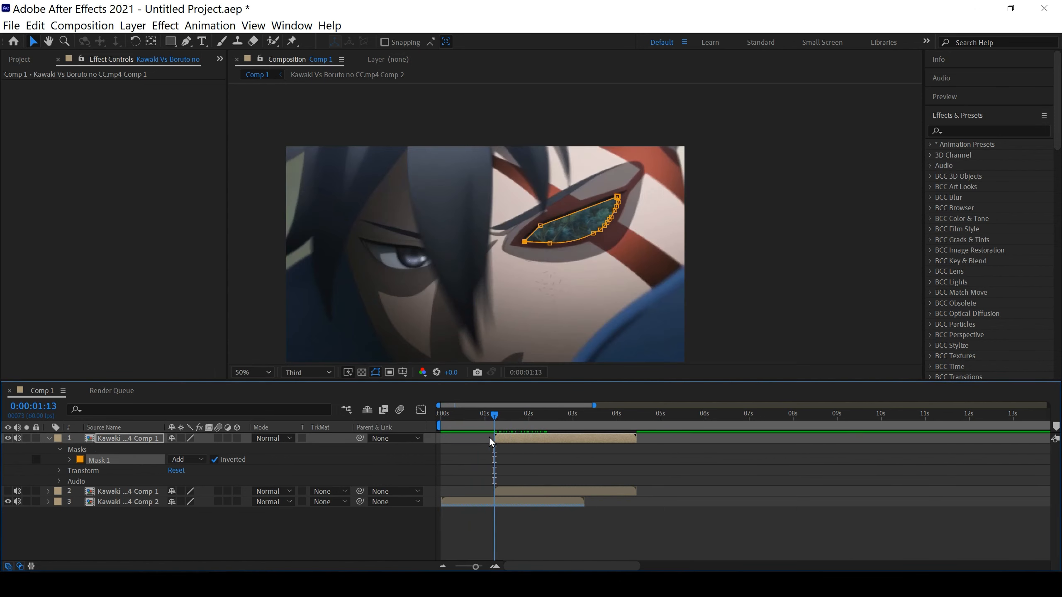
key("s")
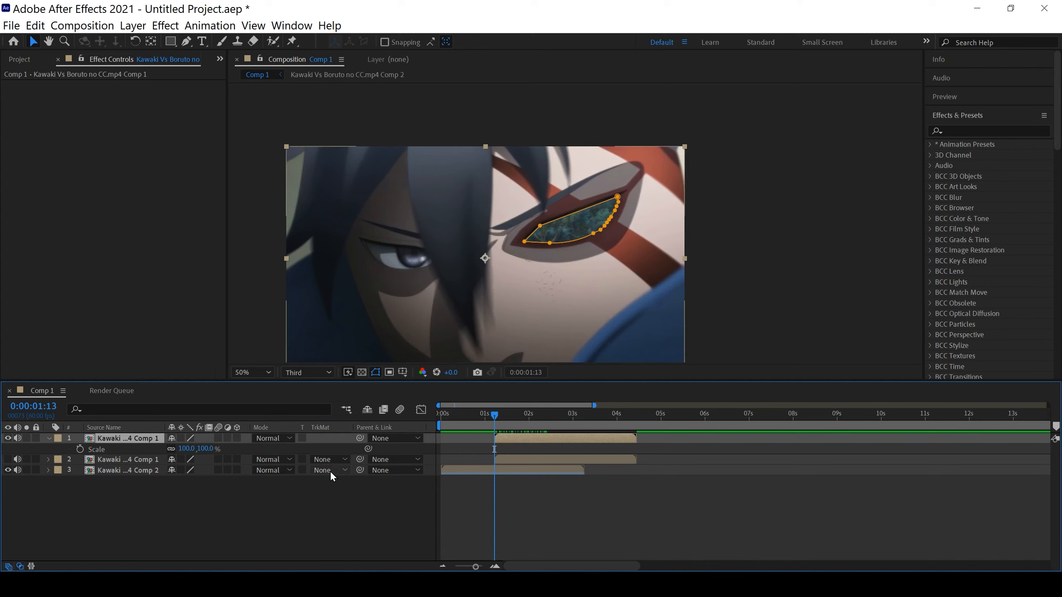
left_click_drag(186, 449, 695, 448)
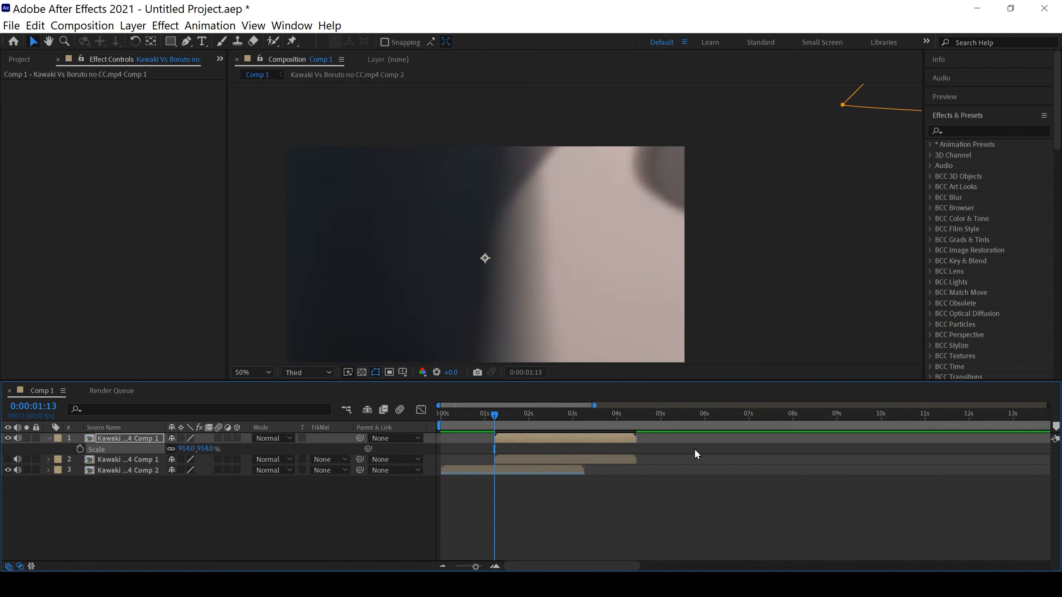
left_click_drag(844, 162, 457, 311)
left_click_drag(891, 209, 666, 270)
scroll(723, 233, "down", 2)
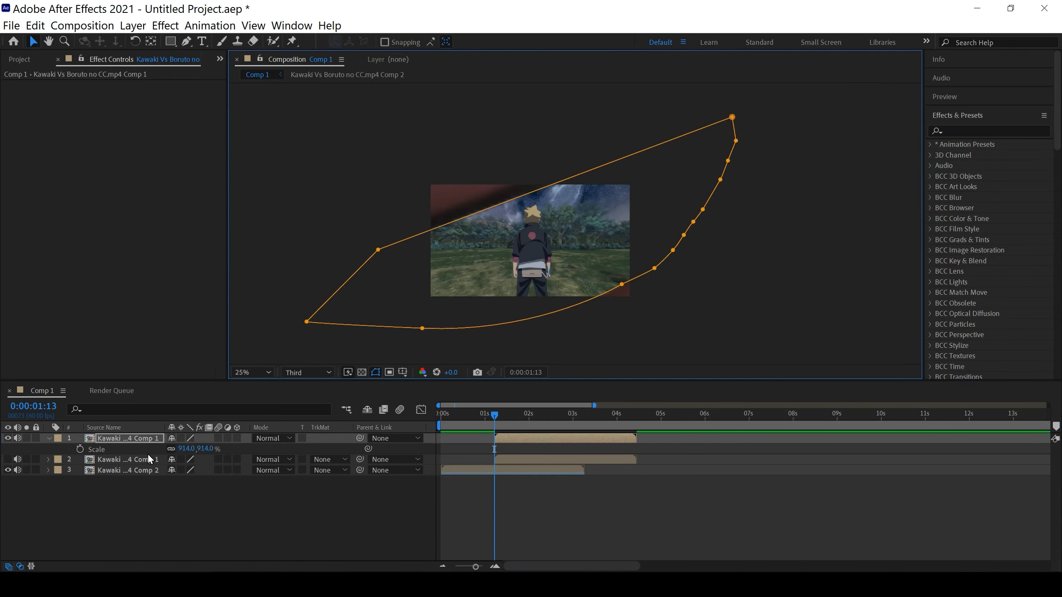
Step: Enlarge the masked layer to 1240% and reposition it to -4214, 2364 so the eye opening fills the frame
left_click_drag(186, 449, 308, 449)
left_click_drag(743, 187, 636, 206)
left_click_drag(209, 449, 272, 449)
left_click_drag(722, 163, 699, 178)
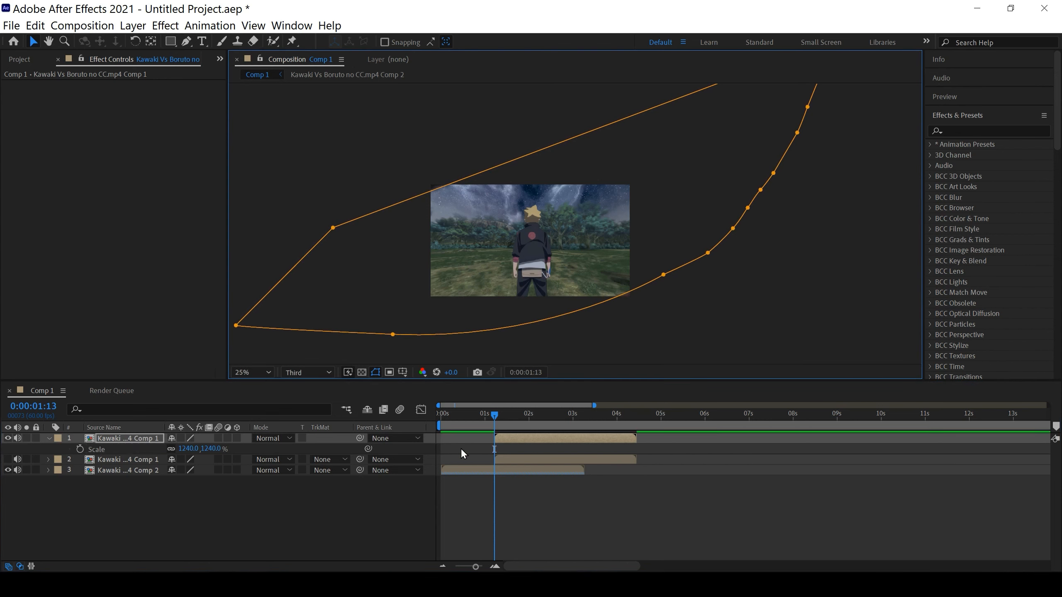
Step: Show both the Position and Scale properties for the masked layer and the hidden Comp 1 layer
left_click(119, 440)
key("shift+p")
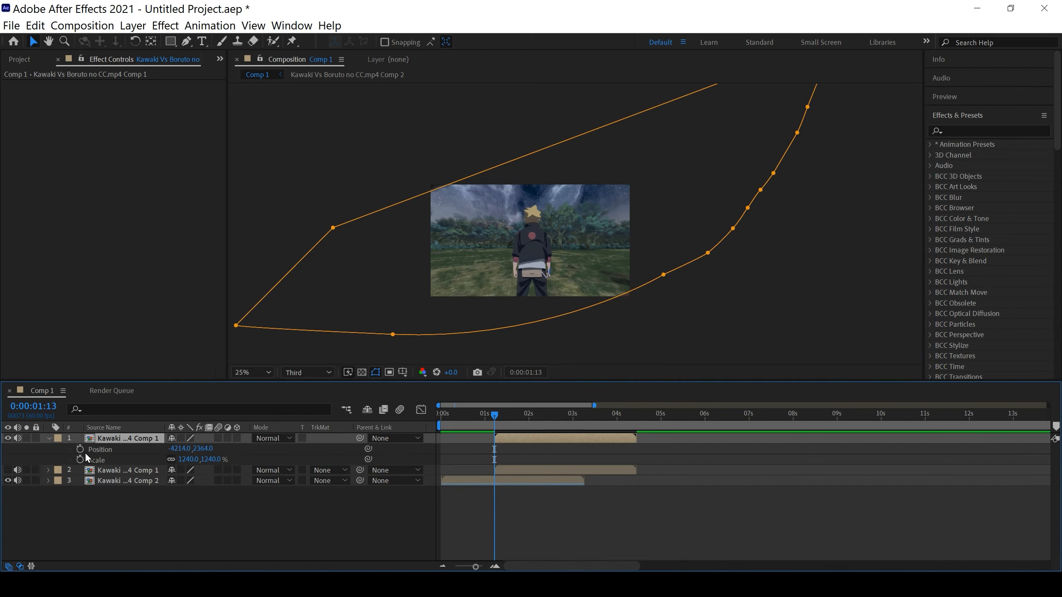
left_click(98, 470)
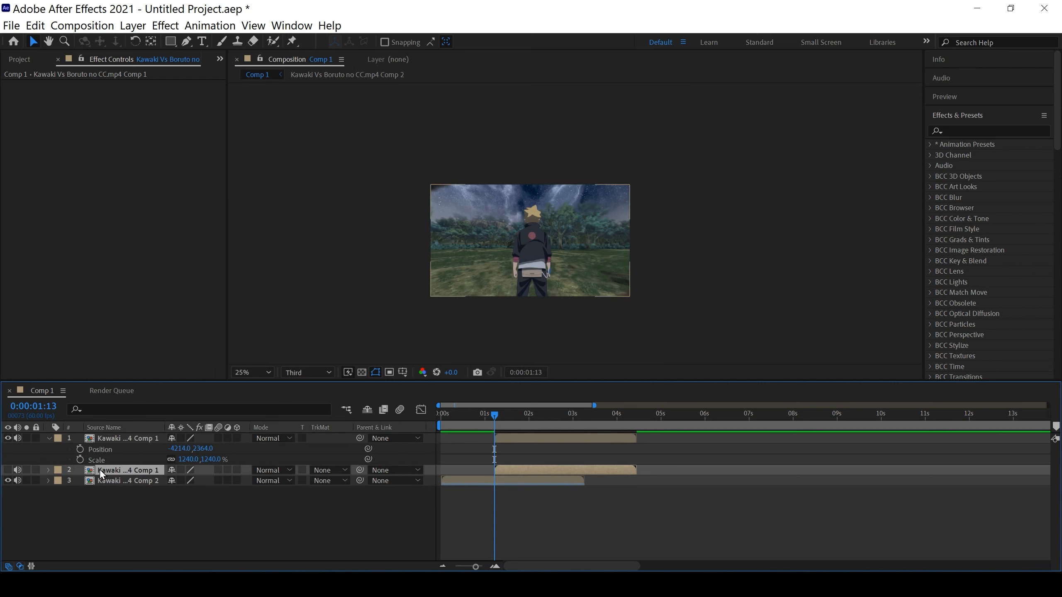
left_click(8, 470)
left_click(8, 470)
key("s")
key("shift+p")
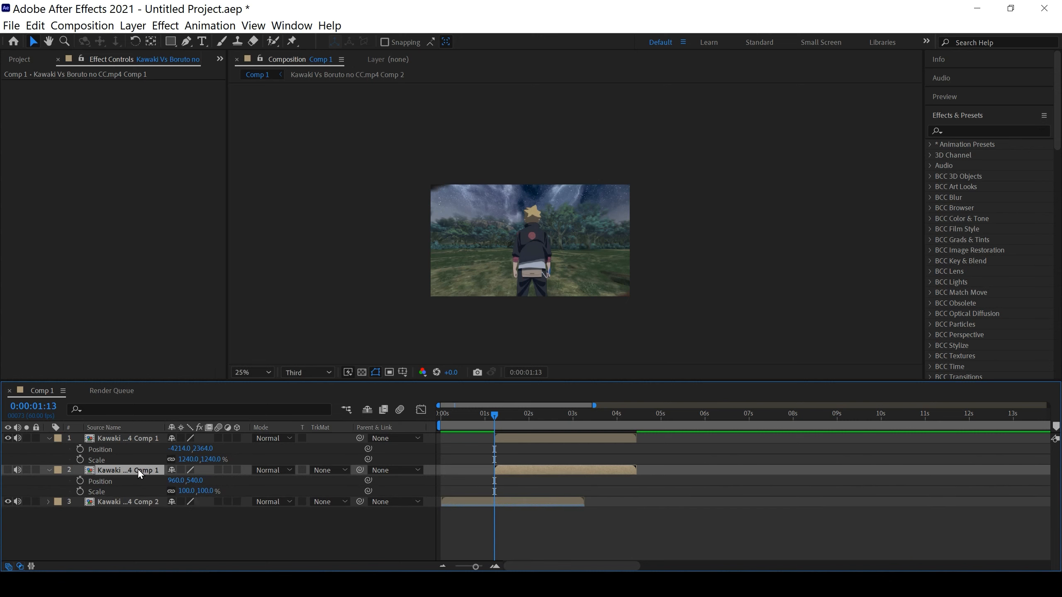
Step: Copy the masked layer's Position values, -4214 and 2364, to the hidden Comp 1 layer
right_click(181, 450)
left_click(177, 449)
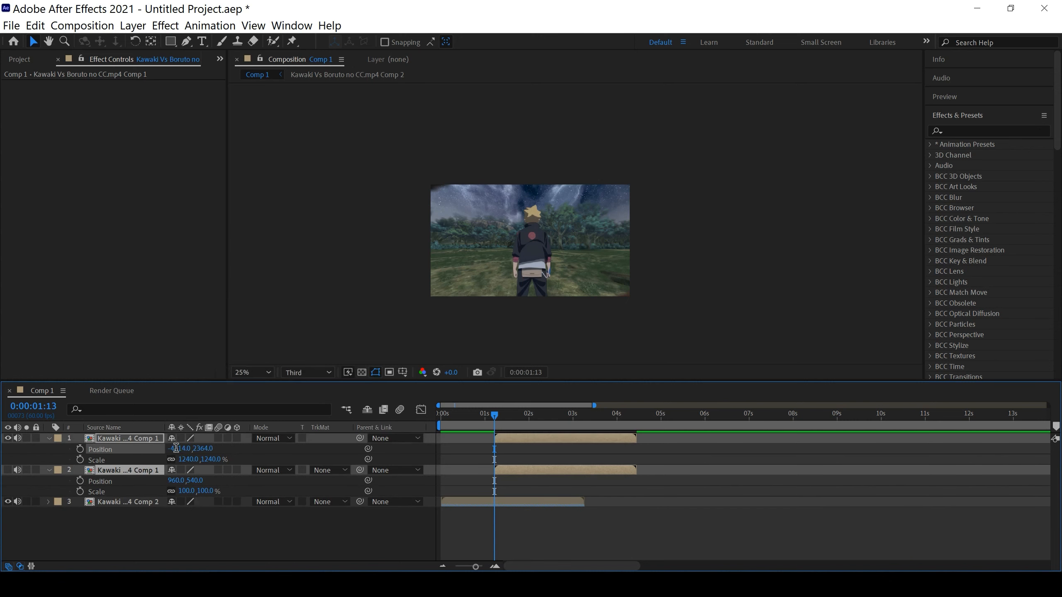
right_click(196, 450)
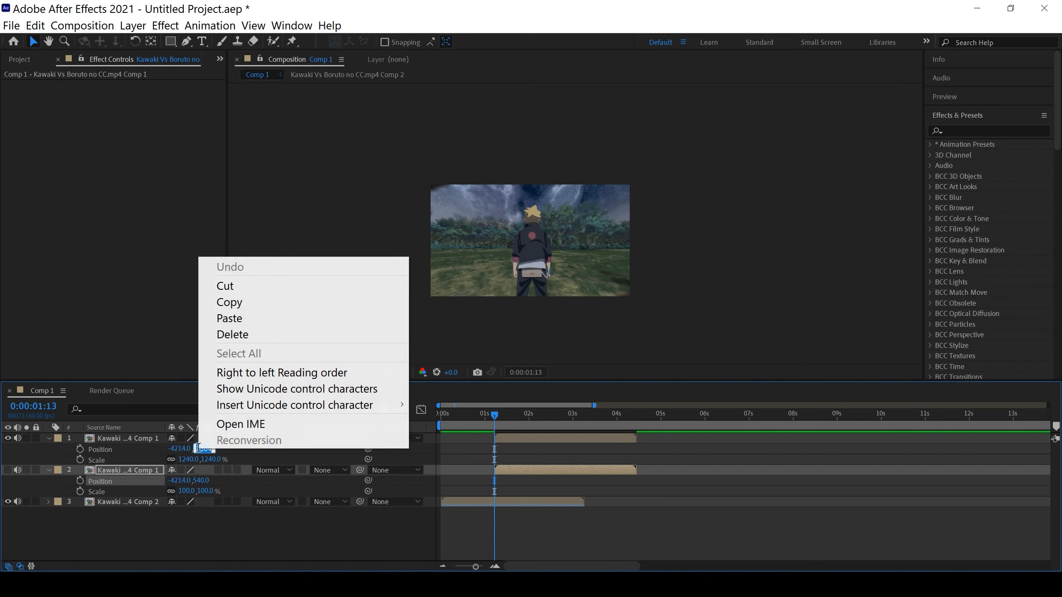
left_click(238, 301)
key("Tab")
left_click(203, 480)
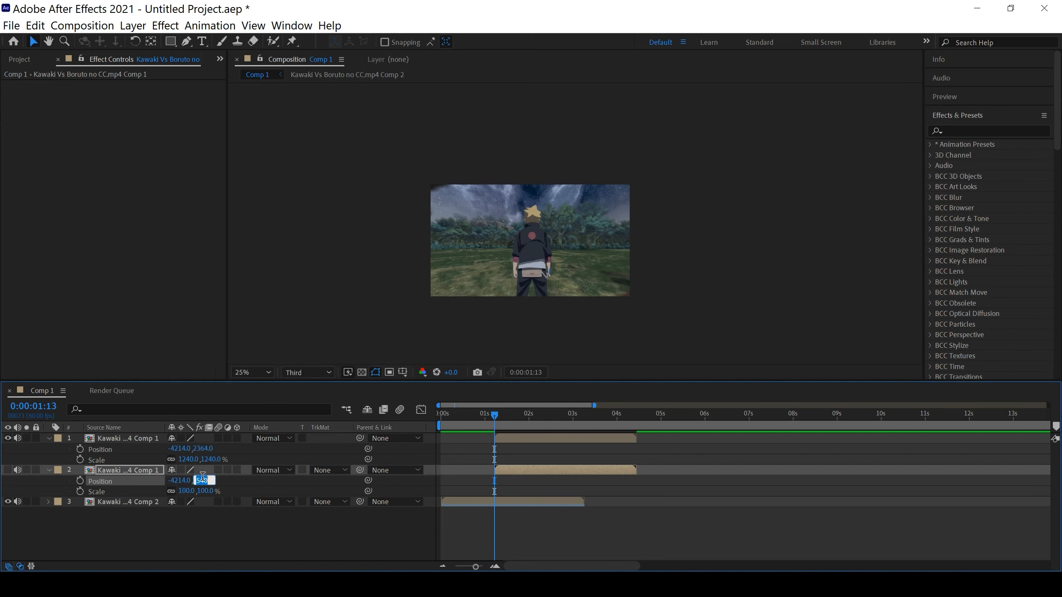
right_click(202, 480)
left_click(253, 347)
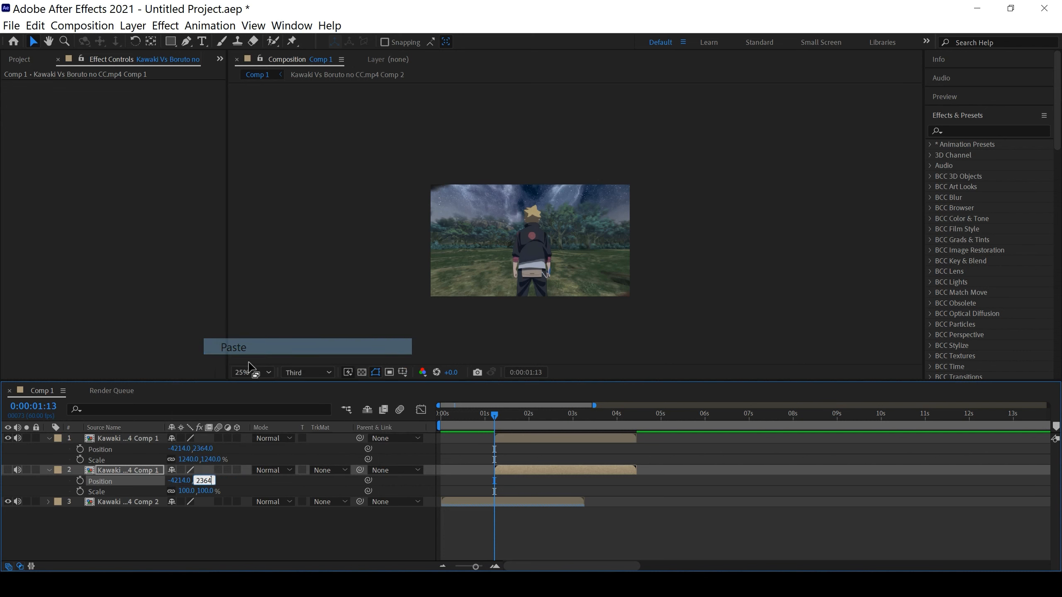
Step: Copy the masked layer's 1240% Scale to the hidden Comp 1 layer and briefly show that layer to check its alignment
left_click(186, 491)
left_click(186, 459)
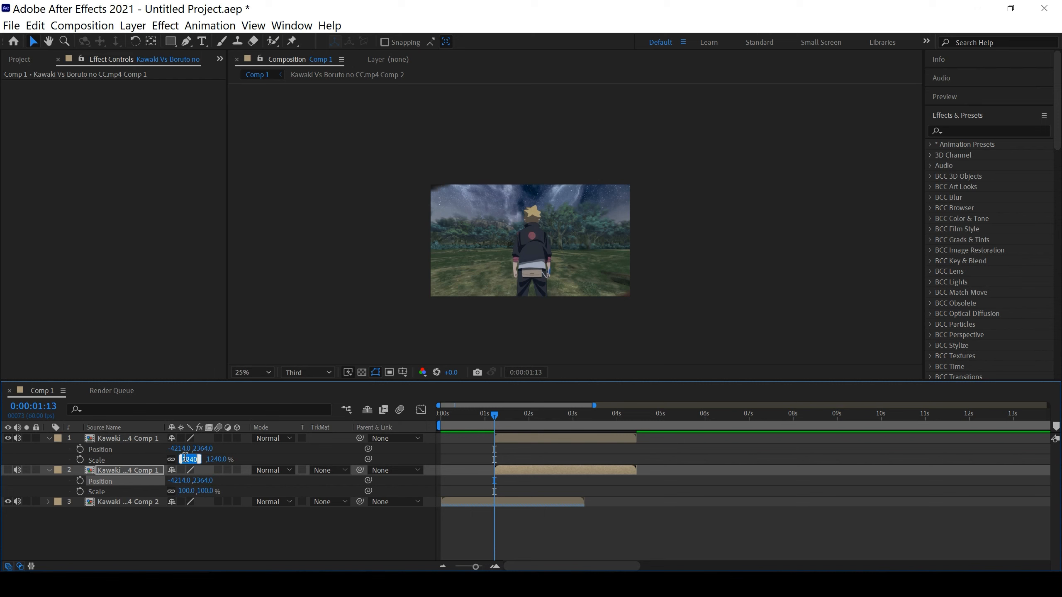
right_click(186, 460)
left_click(234, 312)
left_click(186, 491)
right_click(186, 492)
left_click(225, 362)
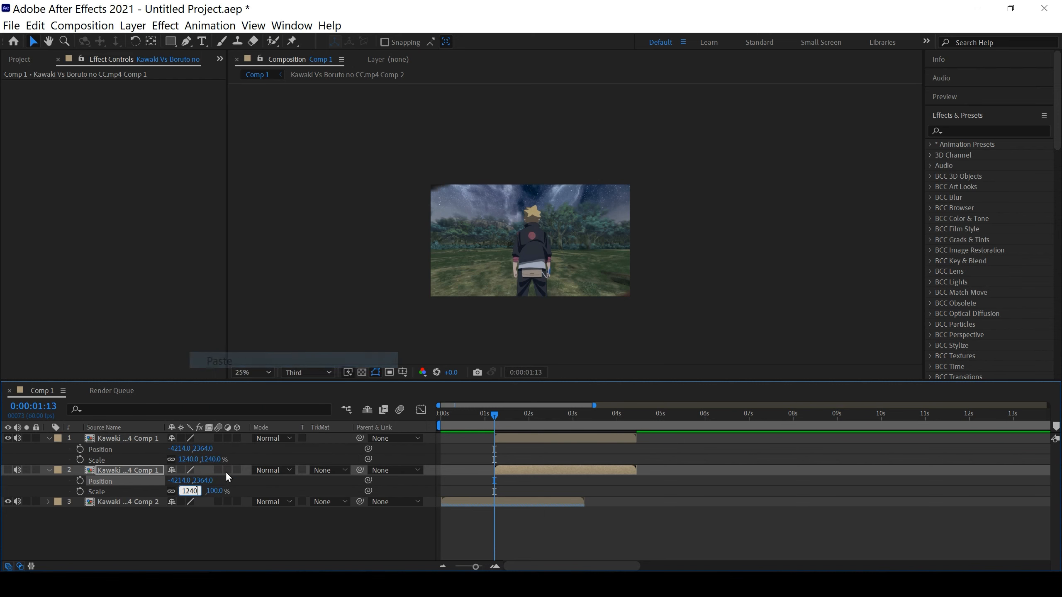
left_click(214, 544)
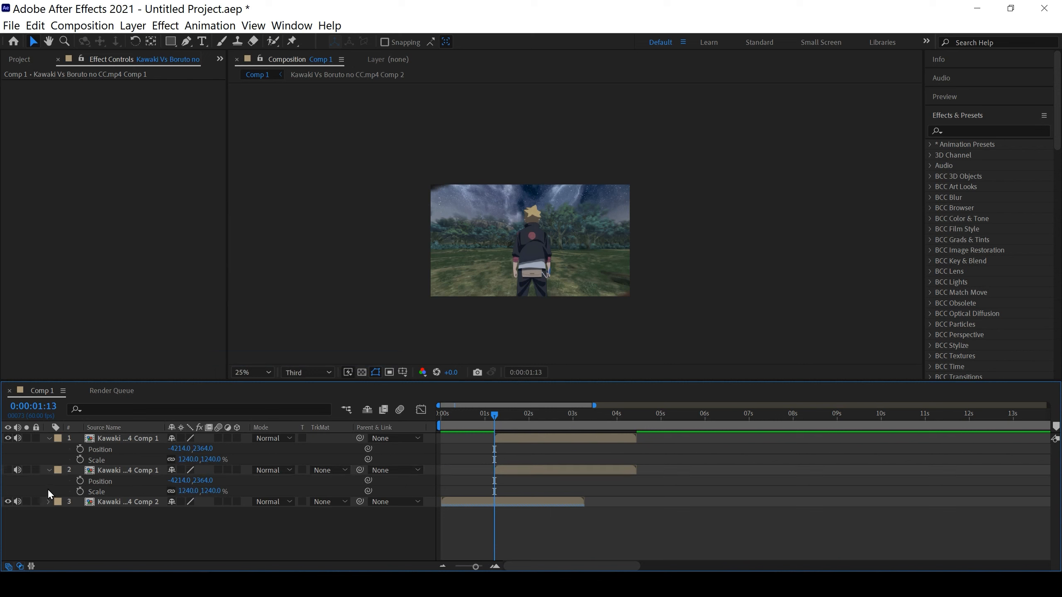
left_click(8, 471)
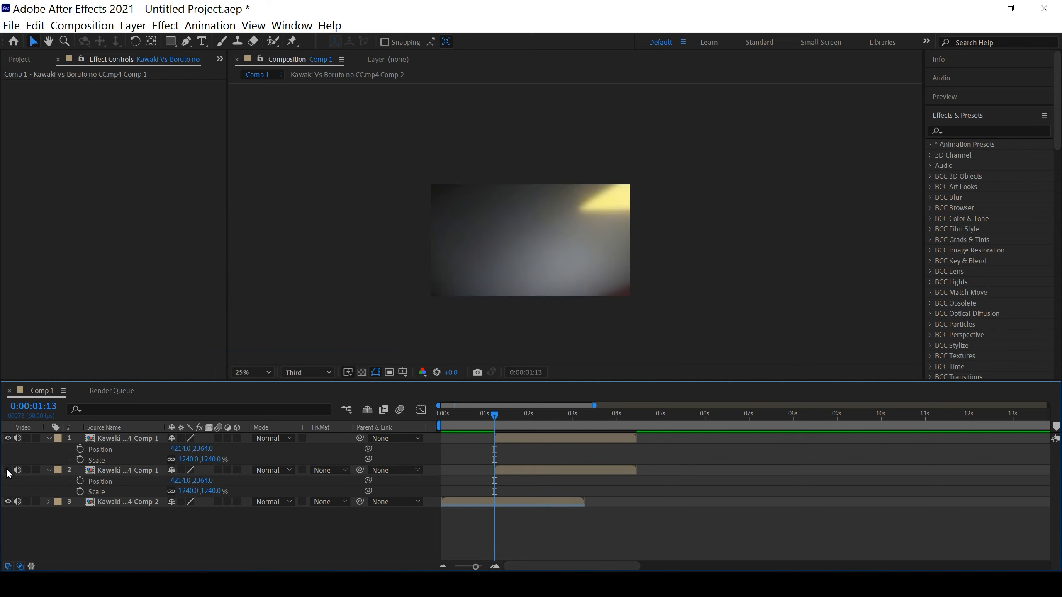
left_click(8, 472)
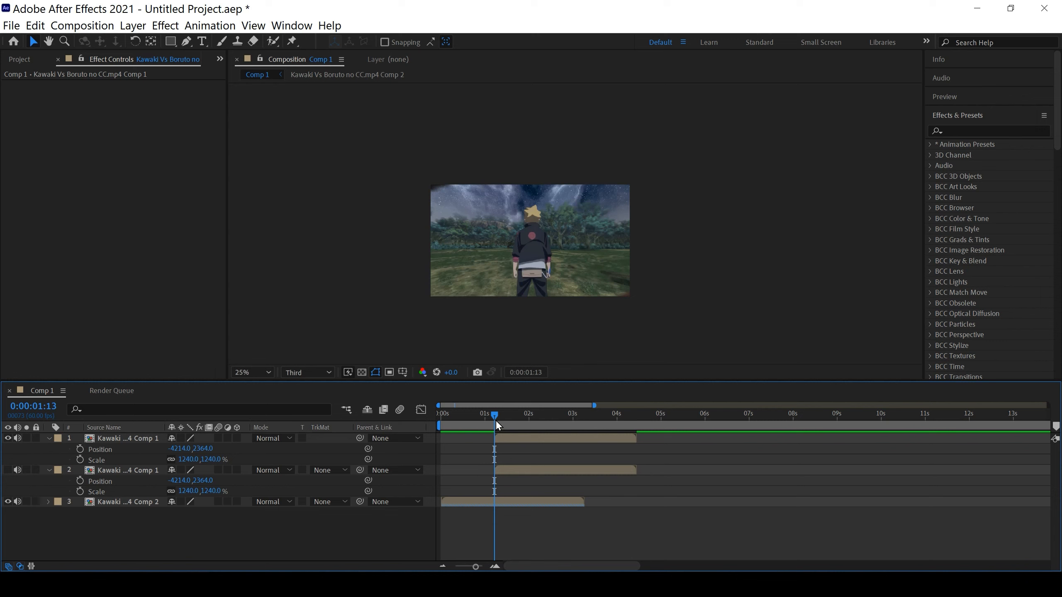
Step: Set Position and Scale keyframes on both Comp 1 layers at 0:00:01:13
left_click_drag(494, 418, 504, 471)
left_click(504, 471)
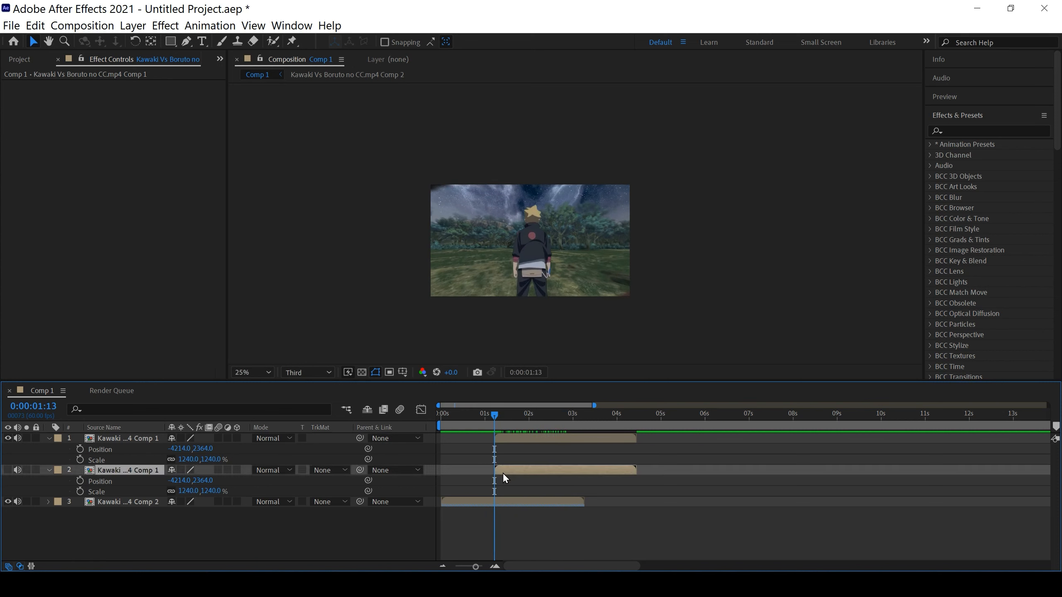
left_click(79, 449)
left_click(80, 459)
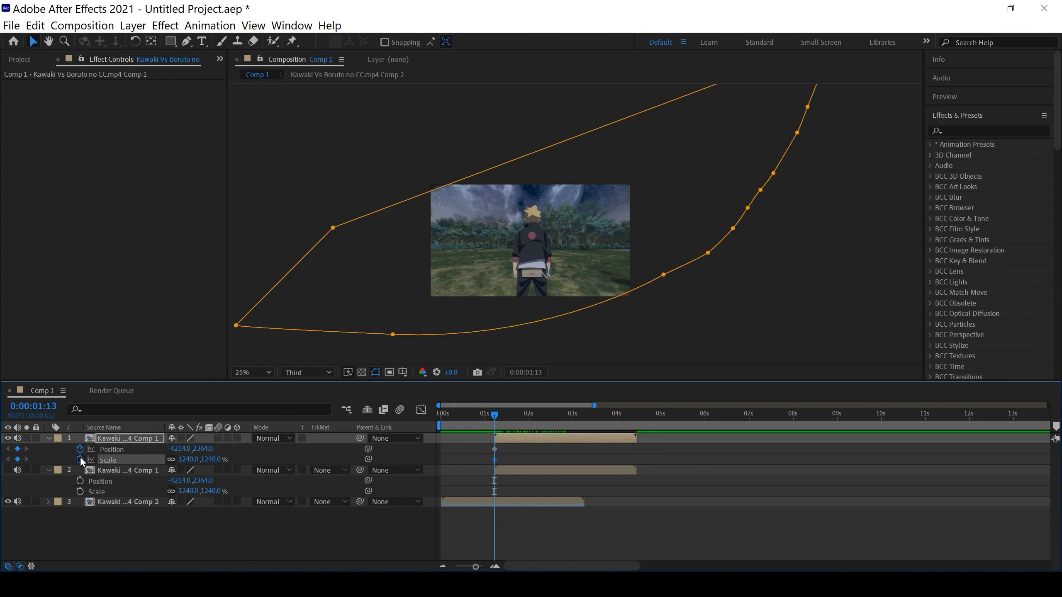
left_click(79, 481)
left_click(81, 490)
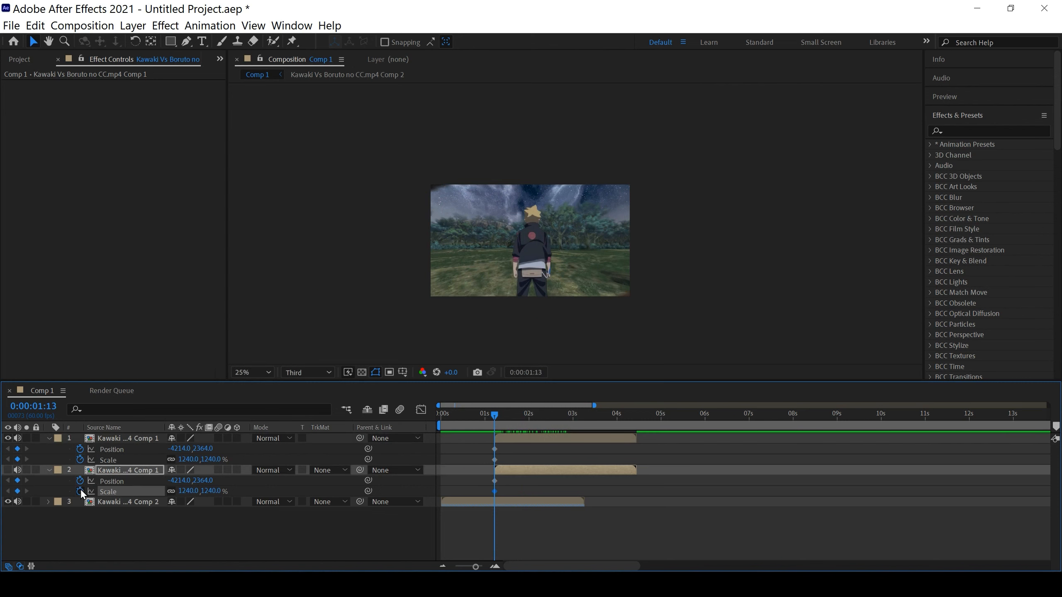
Step: At 0:00:03:12, reset Position and Scale on both Comp 1 layers to create the ending keyframes
left_click_drag(496, 418, 583, 425)
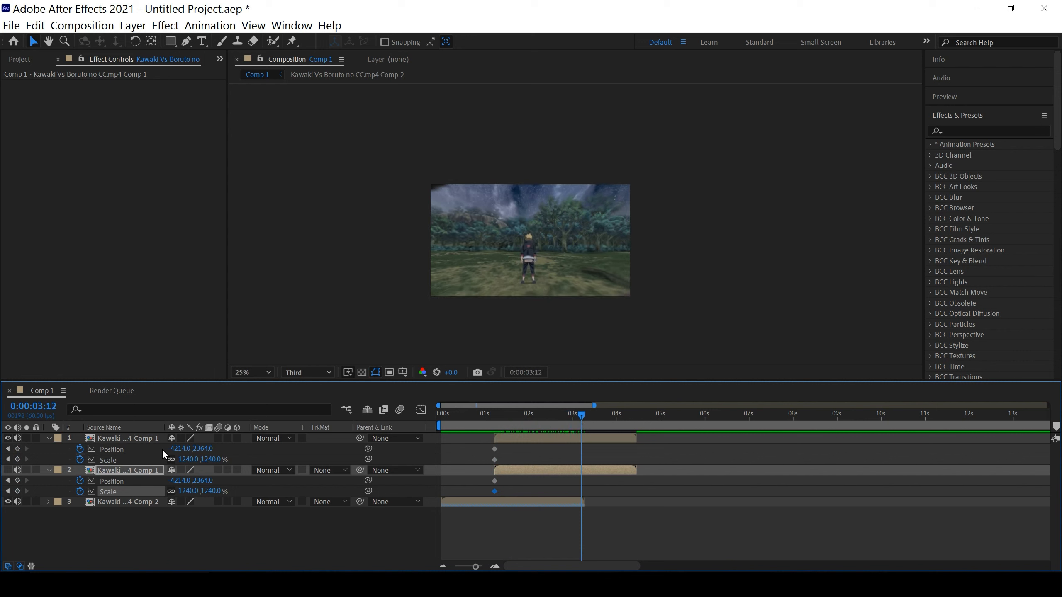
right_click(126, 447)
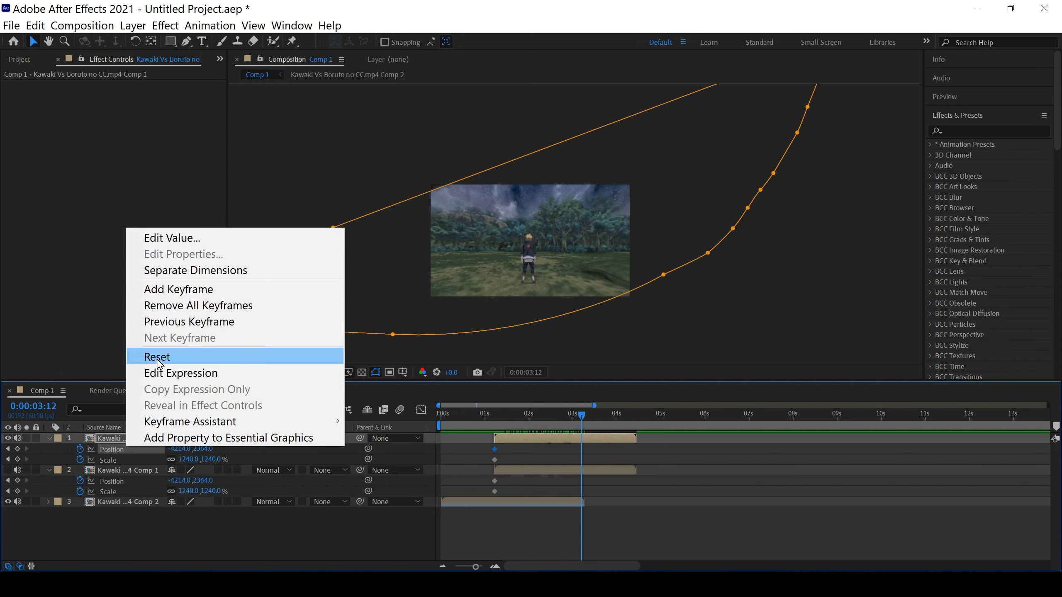
left_click(157, 357)
right_click(111, 458)
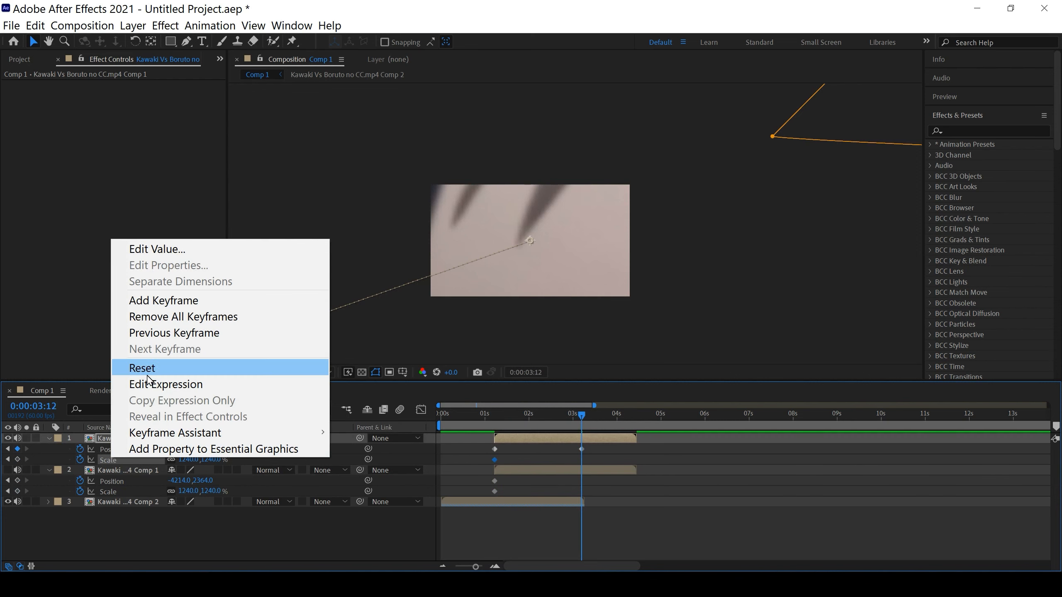
left_click(150, 368)
right_click(113, 483)
left_click(157, 389)
right_click(112, 491)
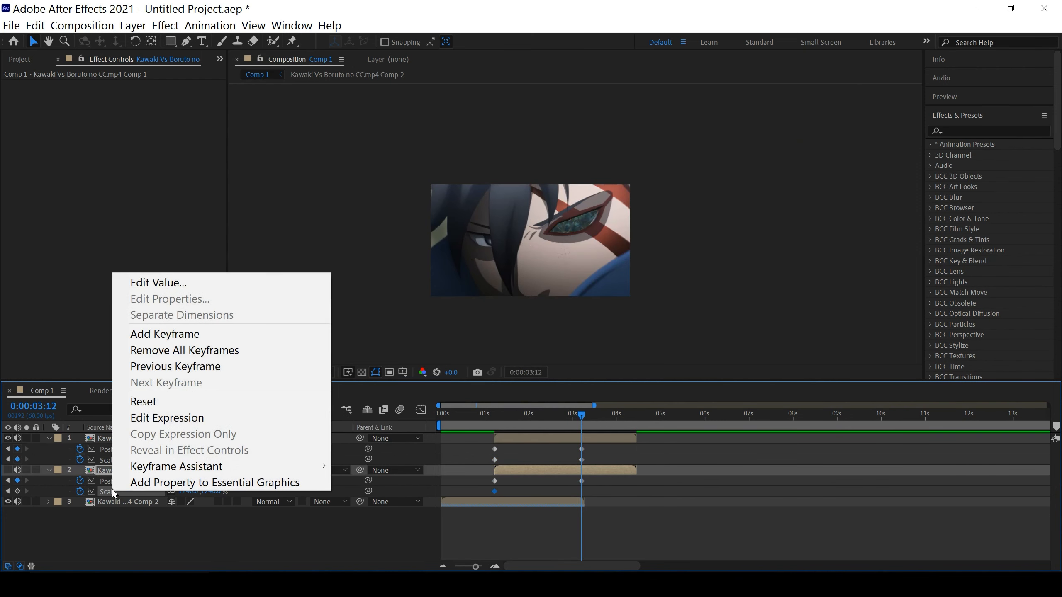
left_click(151, 400)
Step: Preview the zoom-out animation from before the first keyframes to past the last ones
left_click_drag(582, 417, 468, 420)
key("space")
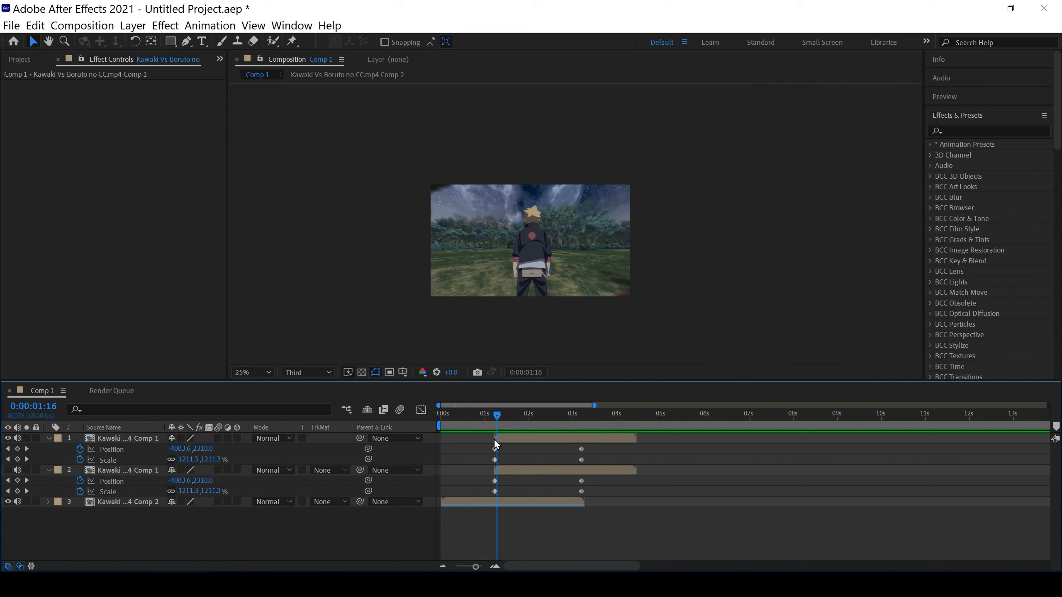
left_click_drag(494, 439, 583, 437)
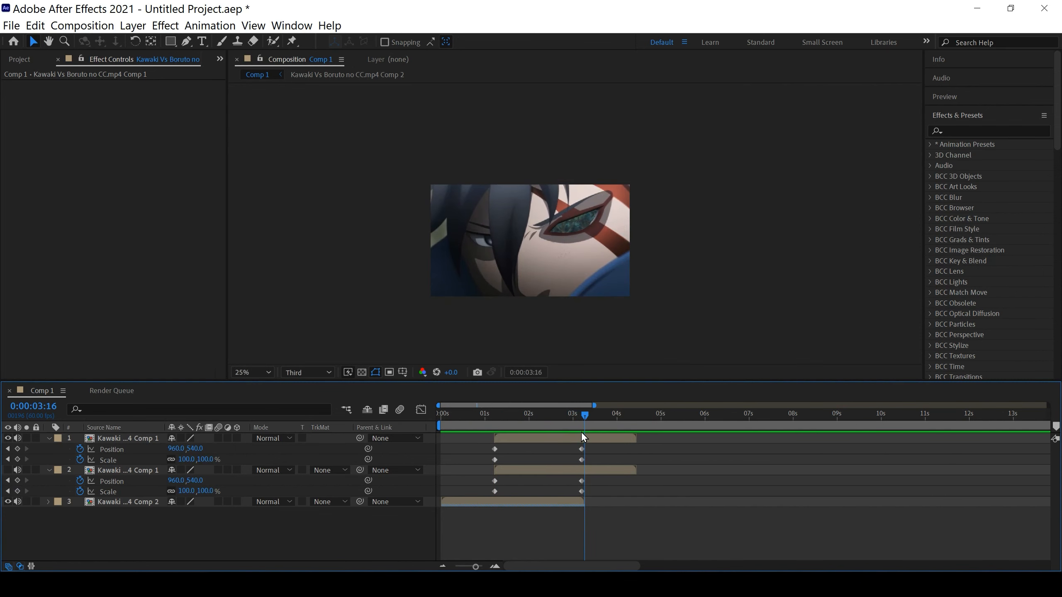
Step: Show the second Comp 1 layer and briefly hide the top one at 0:00:01:38 to compare their alignment
left_click(7, 470)
left_click_drag(563, 422, 513, 424)
left_click(517, 467)
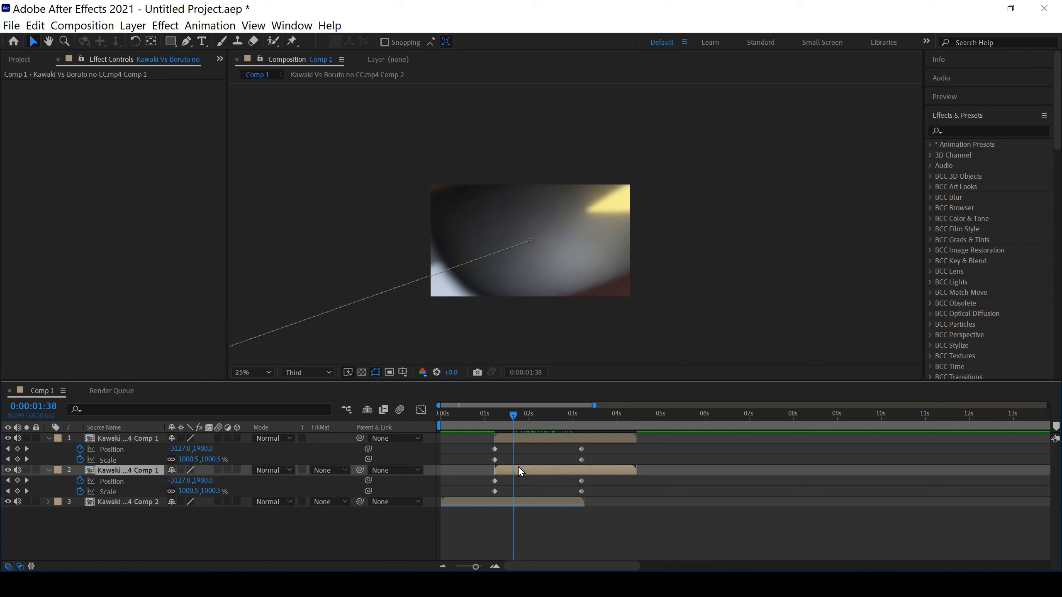
left_click(113, 439)
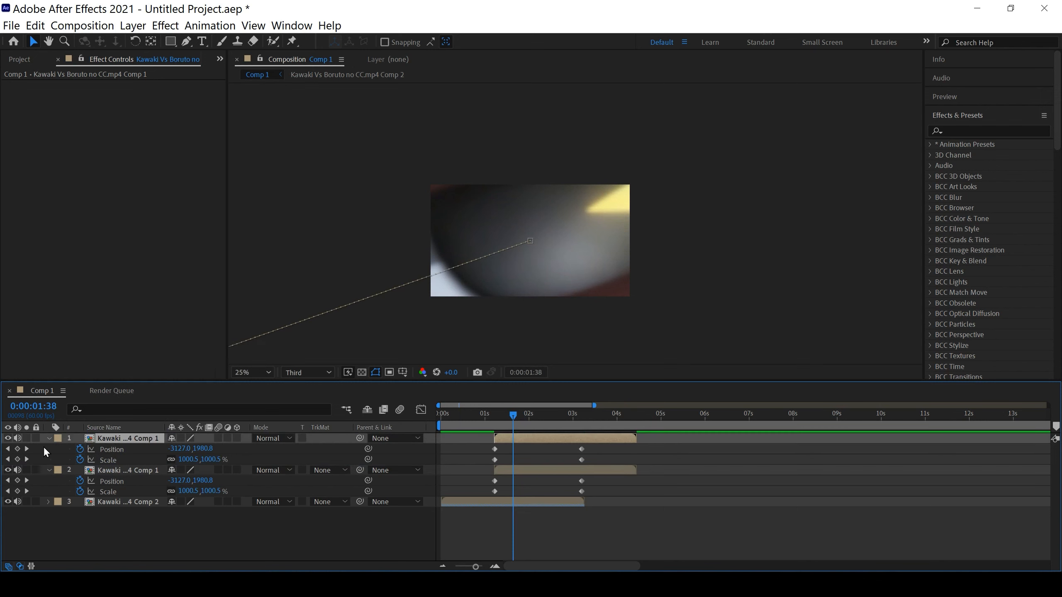
left_click(8, 438)
left_click(8, 438)
Step: Keyframe the top Comp 1 layer's Opacity at 0% on its first keyframe time, 0:00:01:13
left_click_drag(514, 413, 497, 413)
left_click(114, 428)
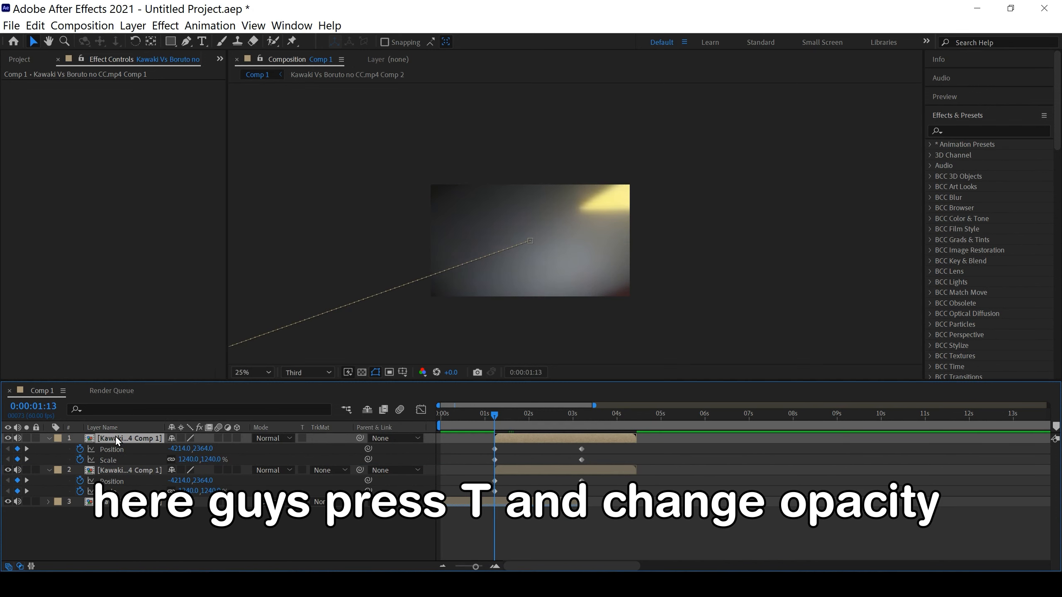
key("t")
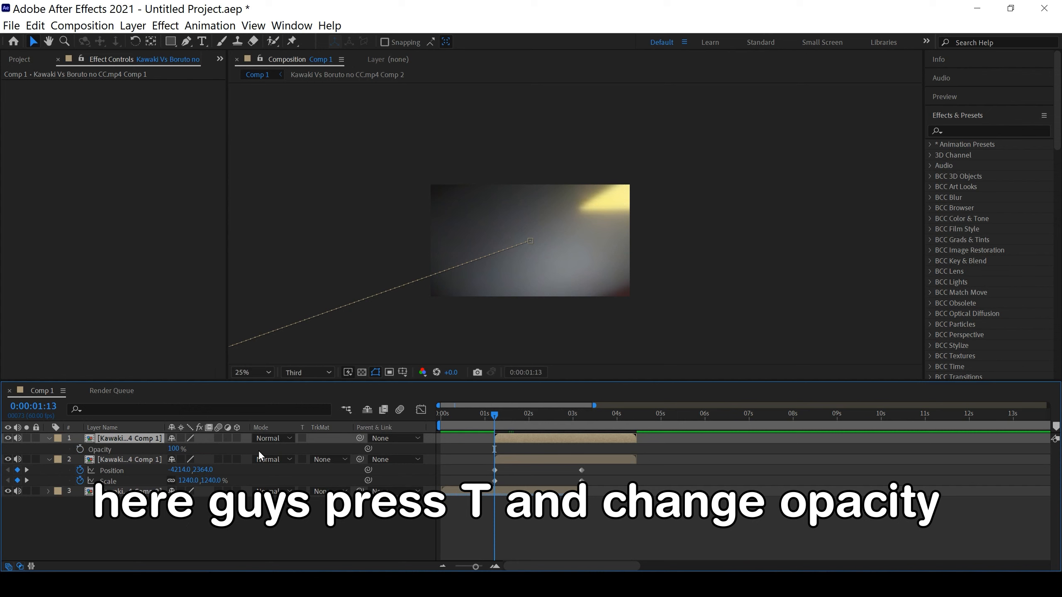
left_click_drag(173, 450, 43, 447)
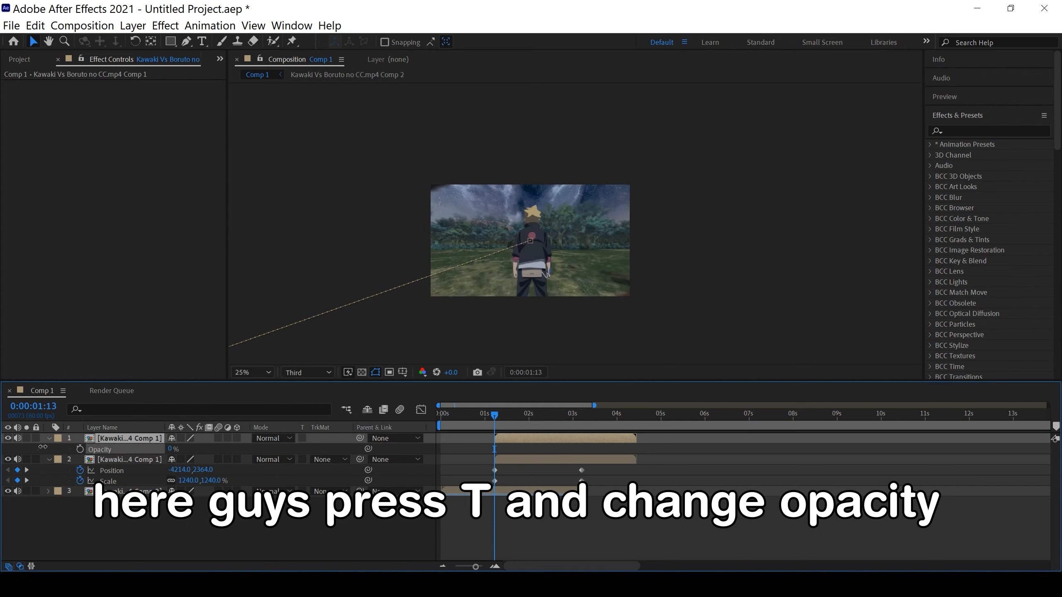
left_click(80, 449)
Step: Raise the top layer's Opacity at 0:00:03:12 to keyframe the end of the fade-in, and preview the result
left_click_drag(497, 415, 584, 419)
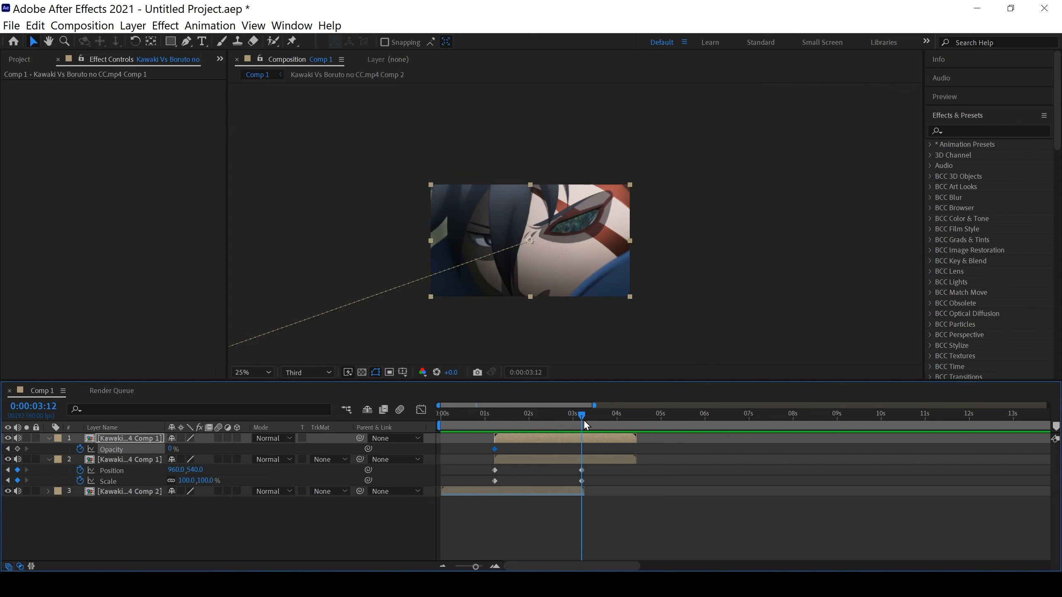
left_click_drag(172, 452, 239, 450)
key("space")
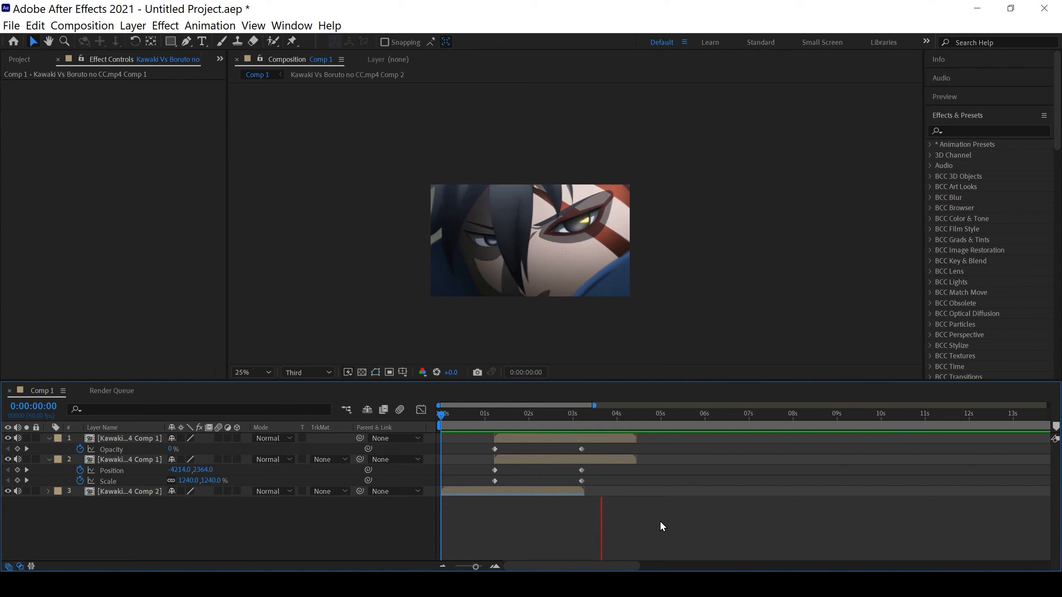
key("space")
left_click_drag(654, 413, 443, 430)
Step: Reveal all keyframes of the top layer and apply Easy Ease to every keyframe on both Comp 1 layers
left_click(130, 439)
key("u")
left_click_drag(598, 444, 481, 508)
key("F9")
Step: At 0:00:01:13, set the starting Scale keyframes of both Comp 1 layers to 1376%
mouse_move(488, 424)
left_mouse_down()
mouse_move(525, 429)
mouse_move(495, 430)
left_mouse_up()
left_click(504, 439)
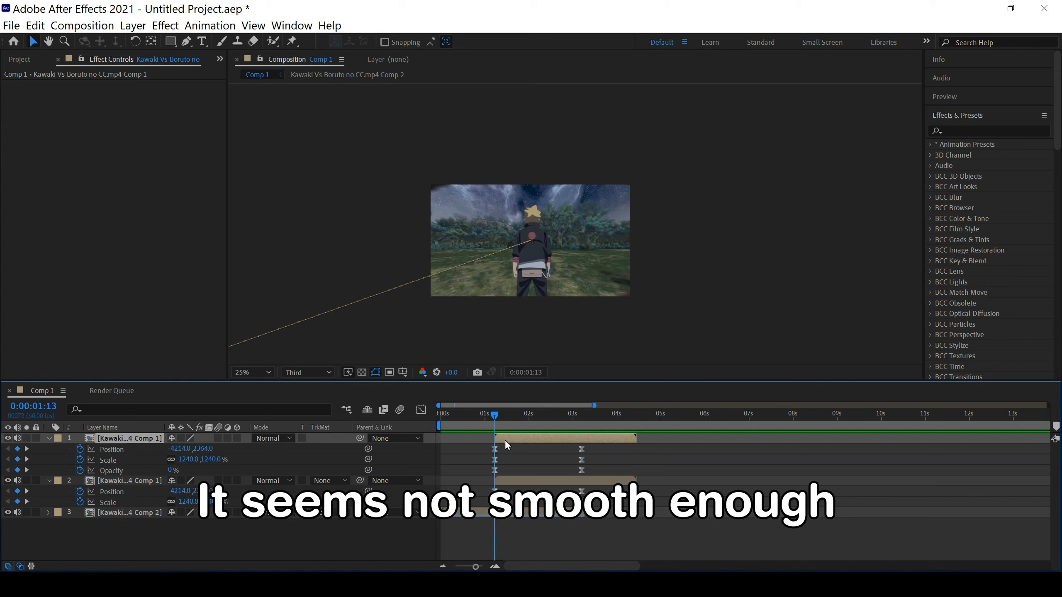
left_click_drag(184, 460, 199, 461)
left_click_drag(190, 503, 247, 503)
left_click(189, 503)
right_click(189, 503)
left_click(211, 356)
left_click(190, 459)
right_click(187, 459)
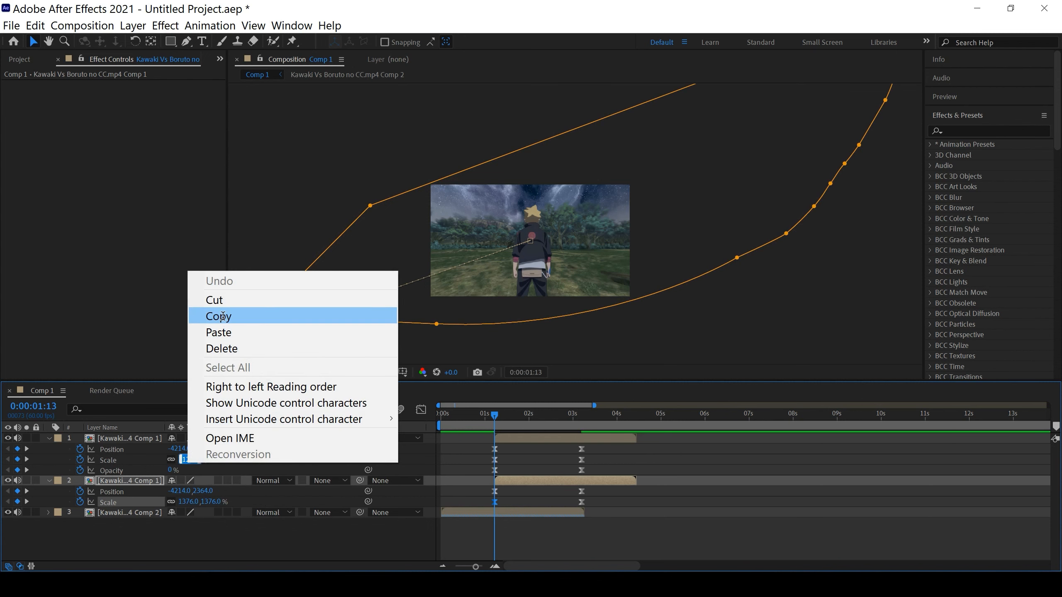
left_click(218, 332)
left_click(424, 432)
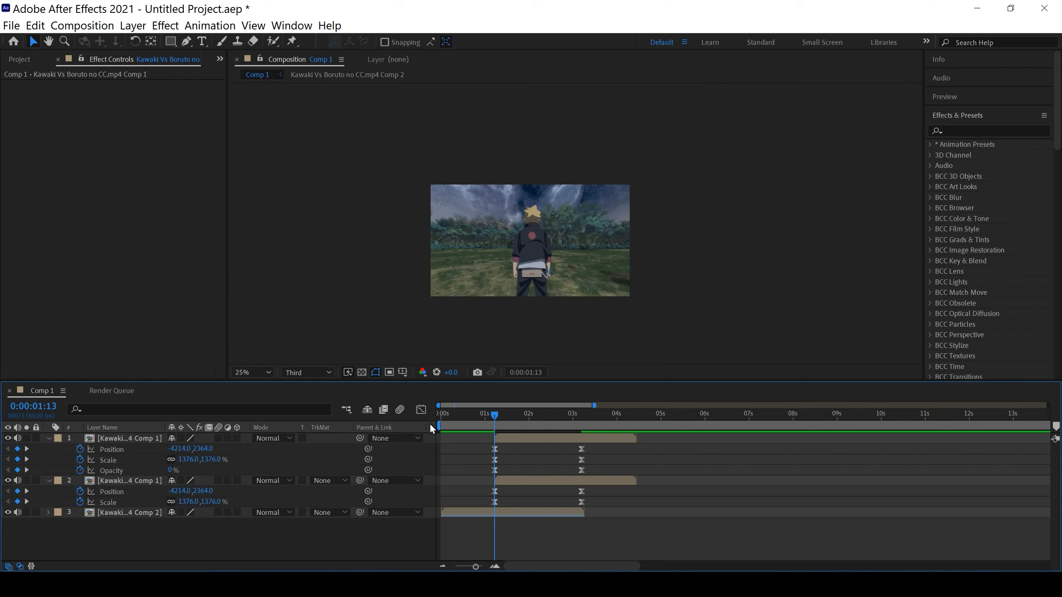
Step: Preview the eased zoom-out twice from just before the first keyframes
left_click_drag(494, 416, 485, 417)
key("space")
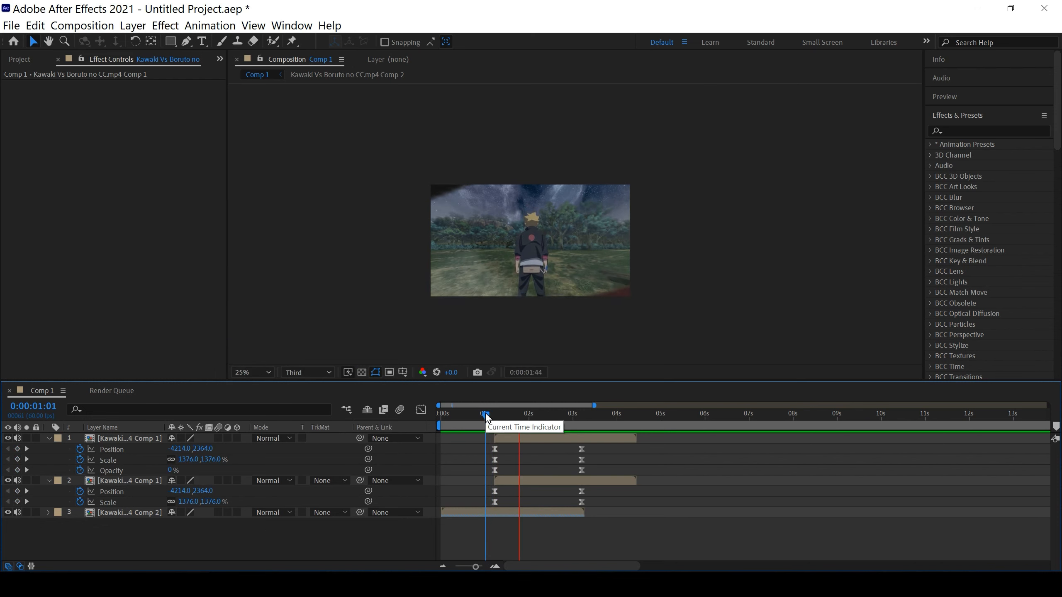
key("space")
left_click_drag(555, 417, 480, 421)
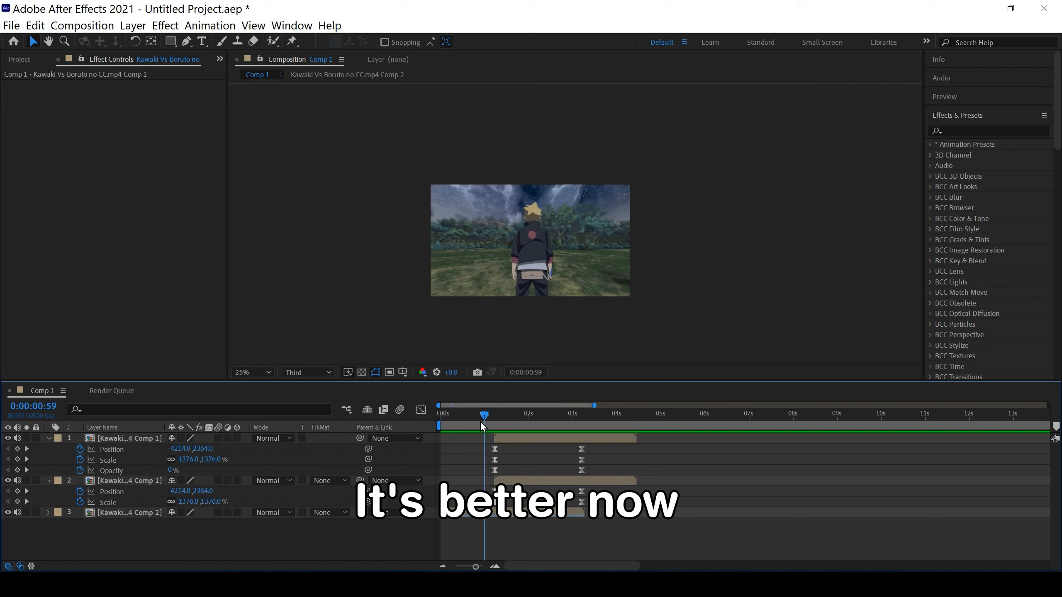
key("space")
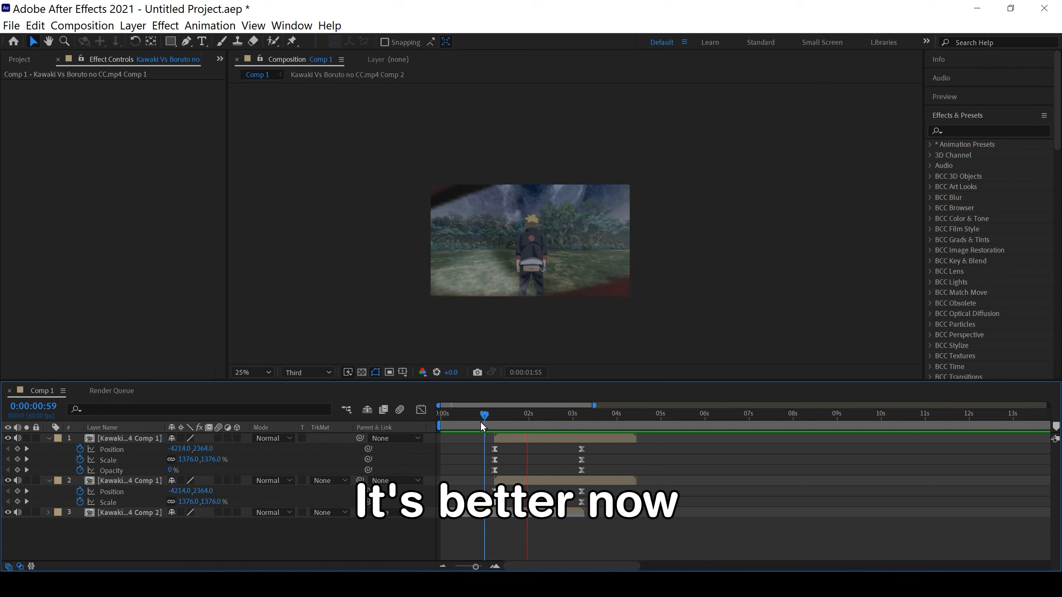
key("space")
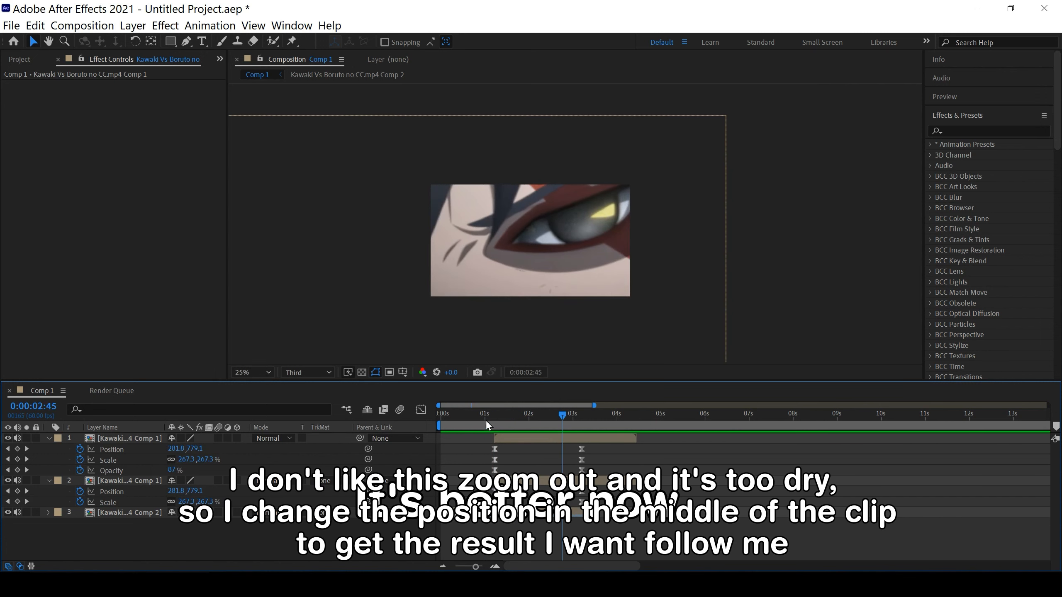
Step: At 0:00:02:19, move both Comp 1 layers together to about -1929, 1675, adding Position keyframes that recentre the eye
left_click_drag(559, 417, 545, 420)
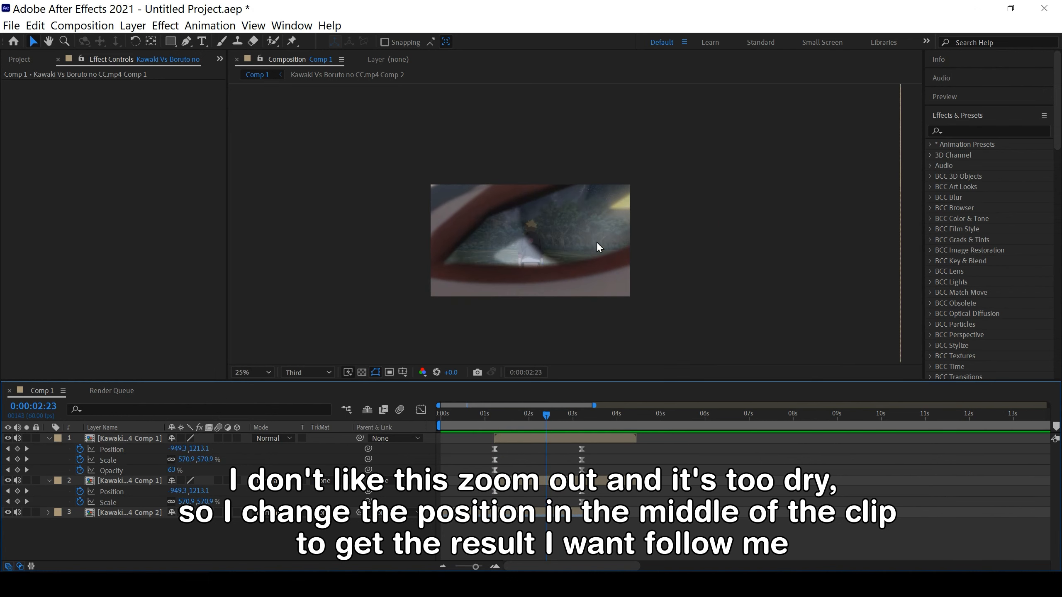
left_click_drag(546, 420, 542, 413)
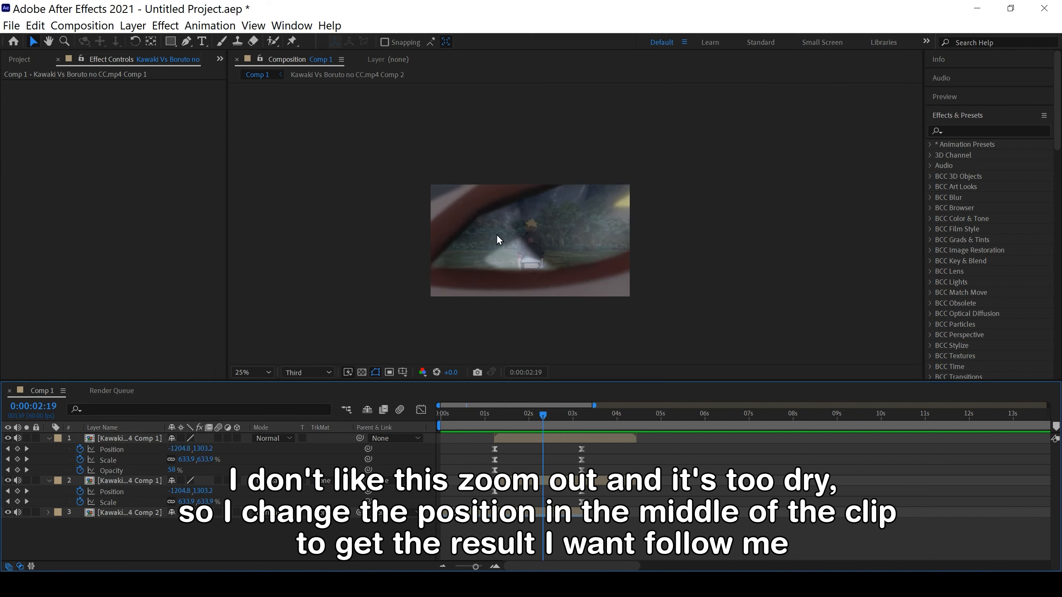
left_click(112, 449)
left_click(111, 492, "ctrl")
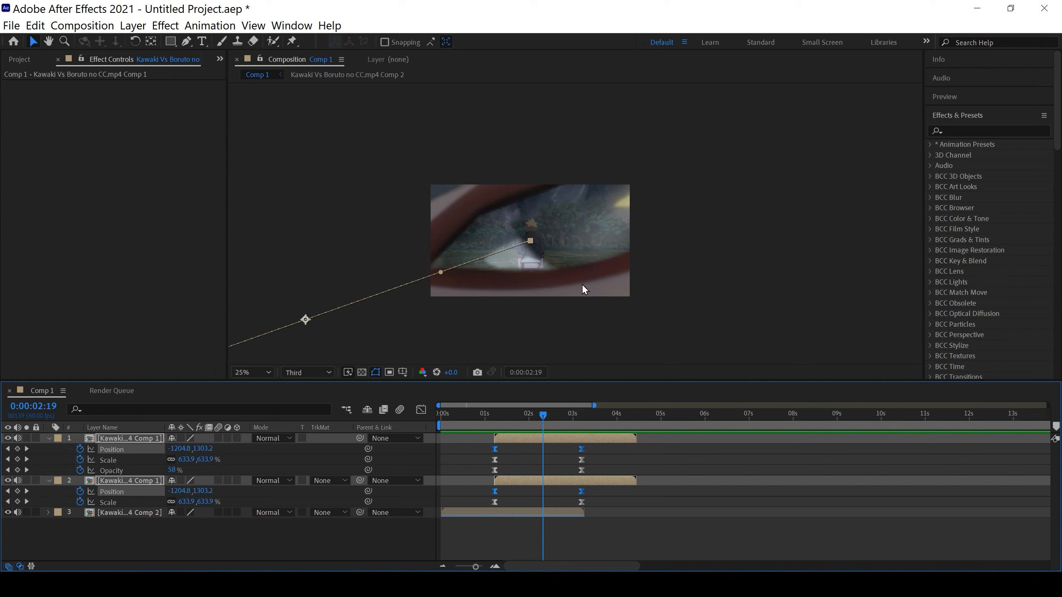
left_click_drag(723, 201, 651, 243)
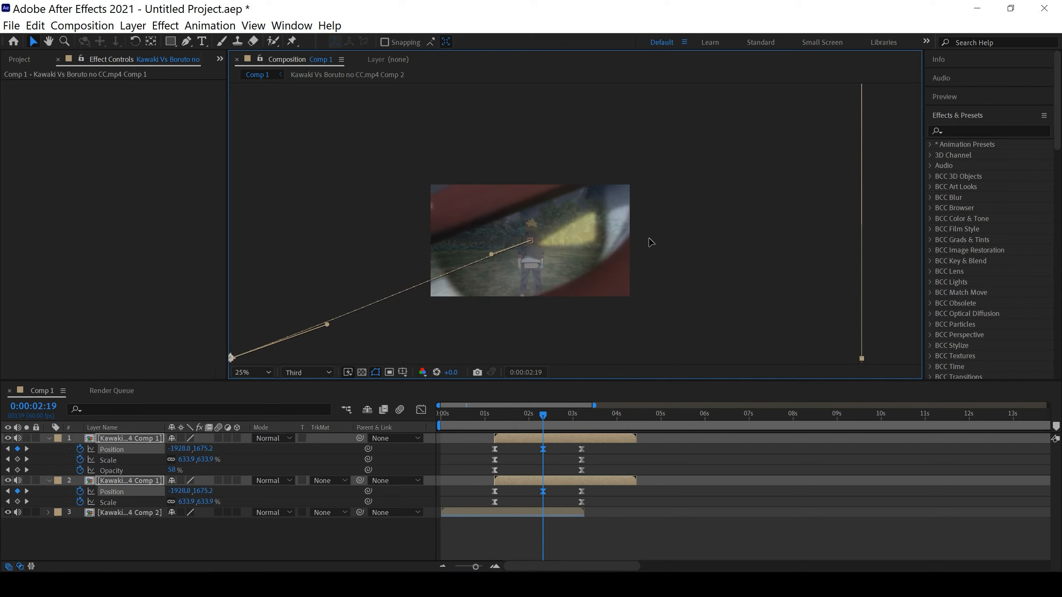
Step: Preview the adjusted zoom-out from 0:00:00:39 and inspect the eye's framing at 0:00:02:33
left_click(673, 537)
left_click_drag(542, 414, 468, 426)
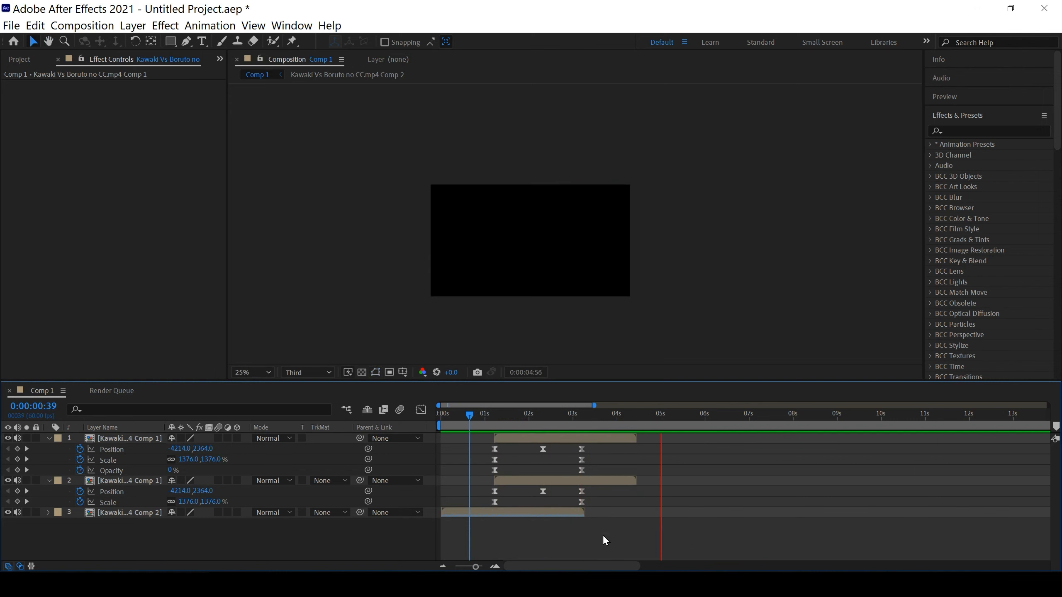
left_click_drag(690, 415, 553, 418)
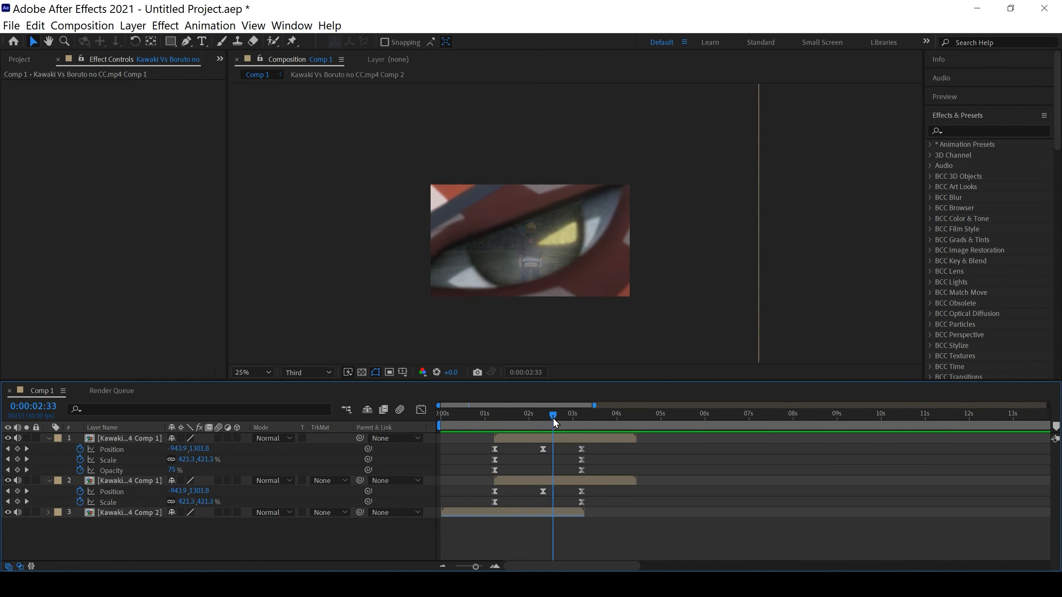